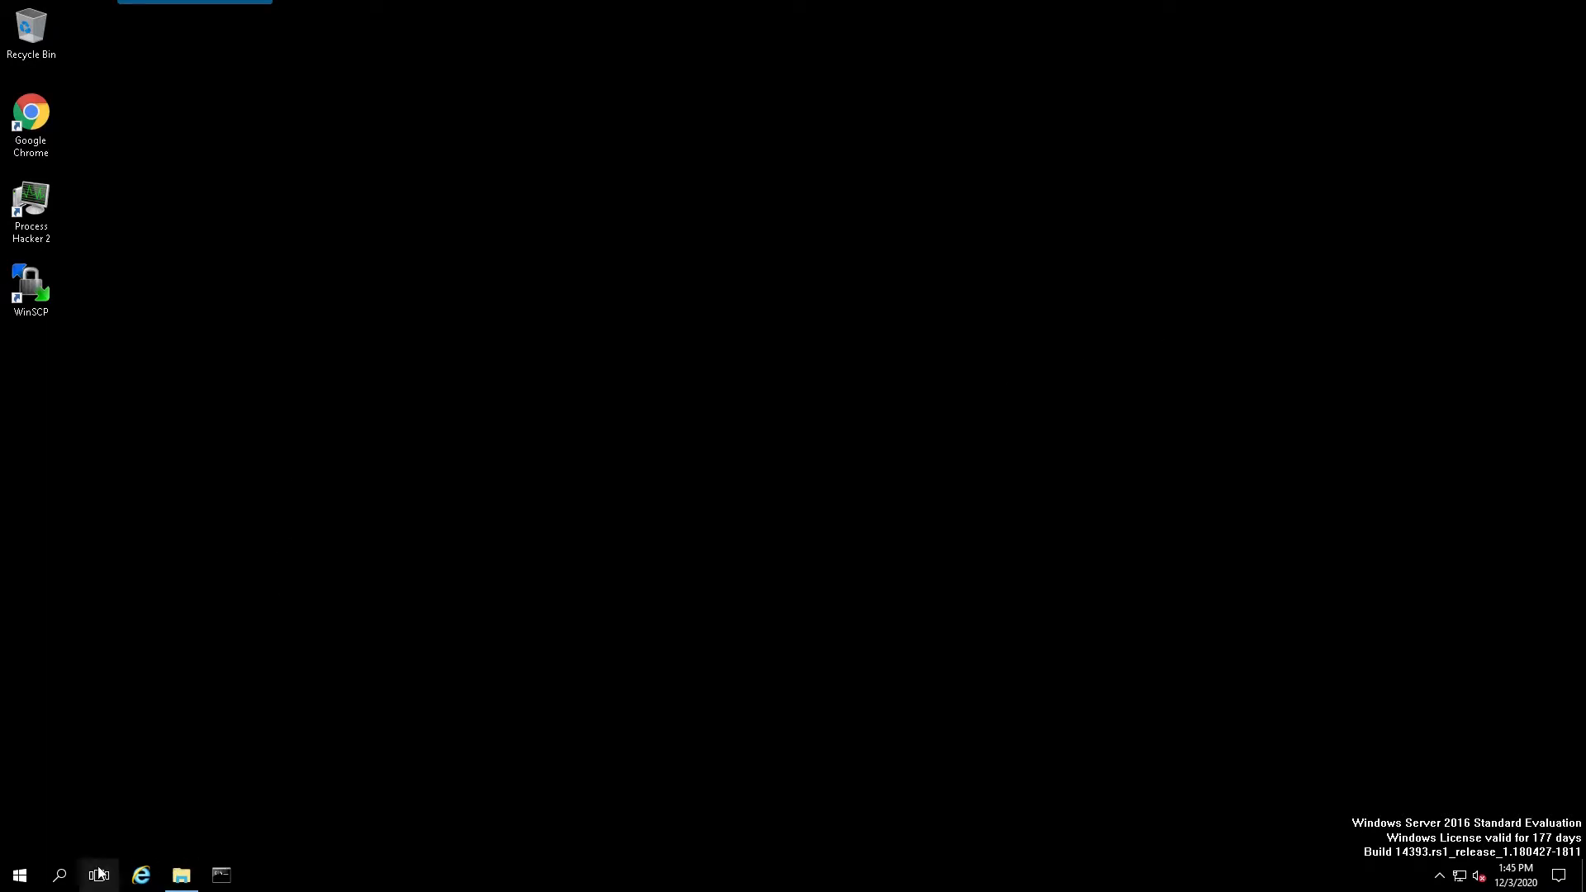
Check the computer's name and basic system information in This PC's properties, and close the window
click(18, 875)
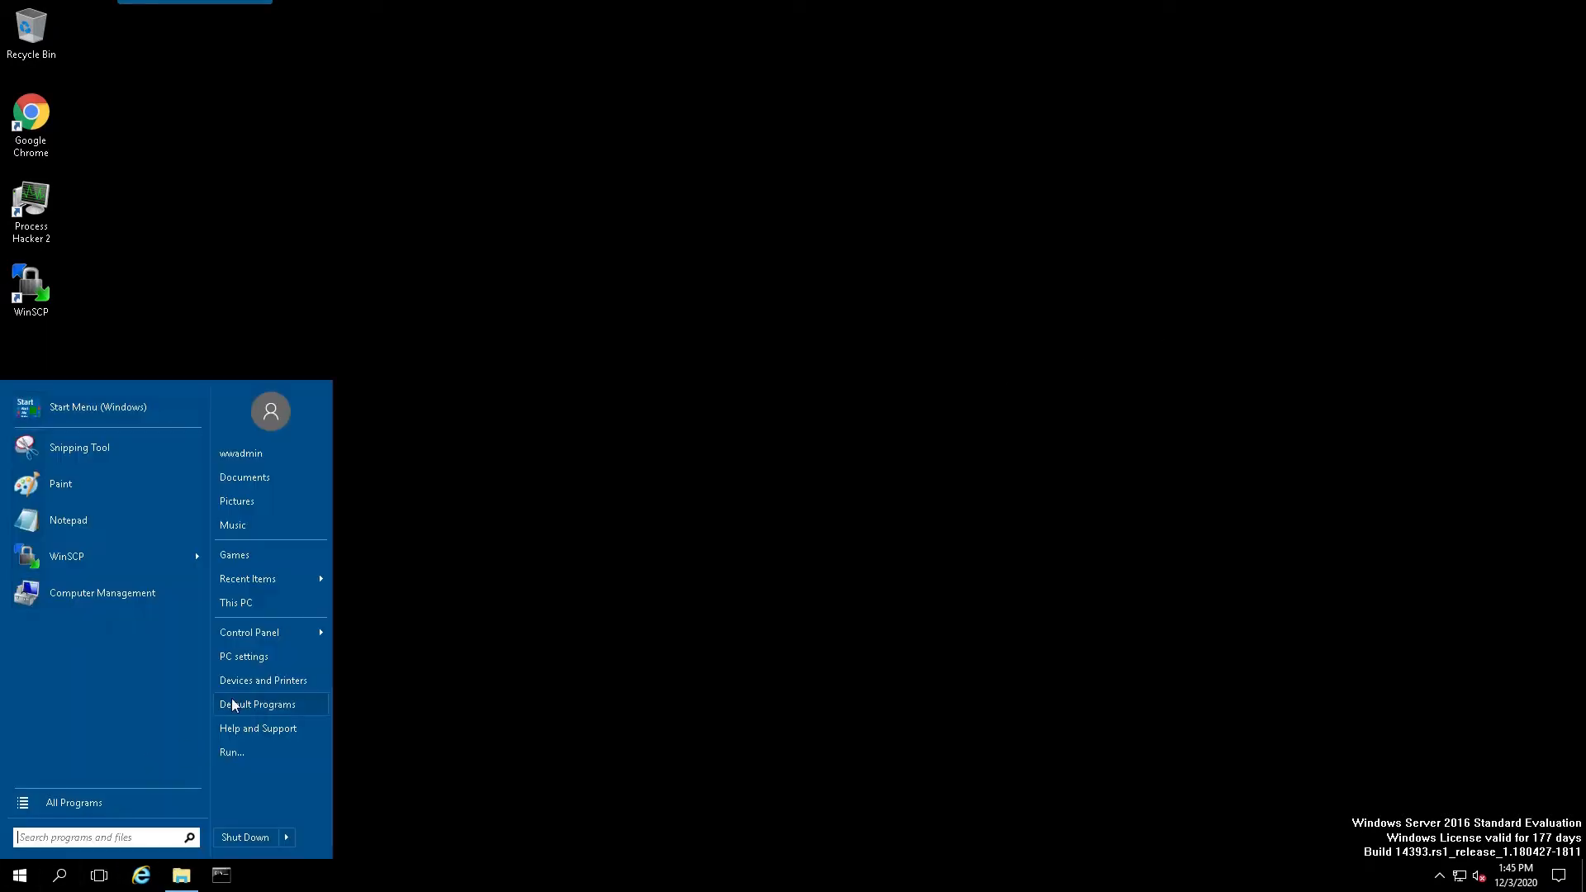
right_click(251, 602)
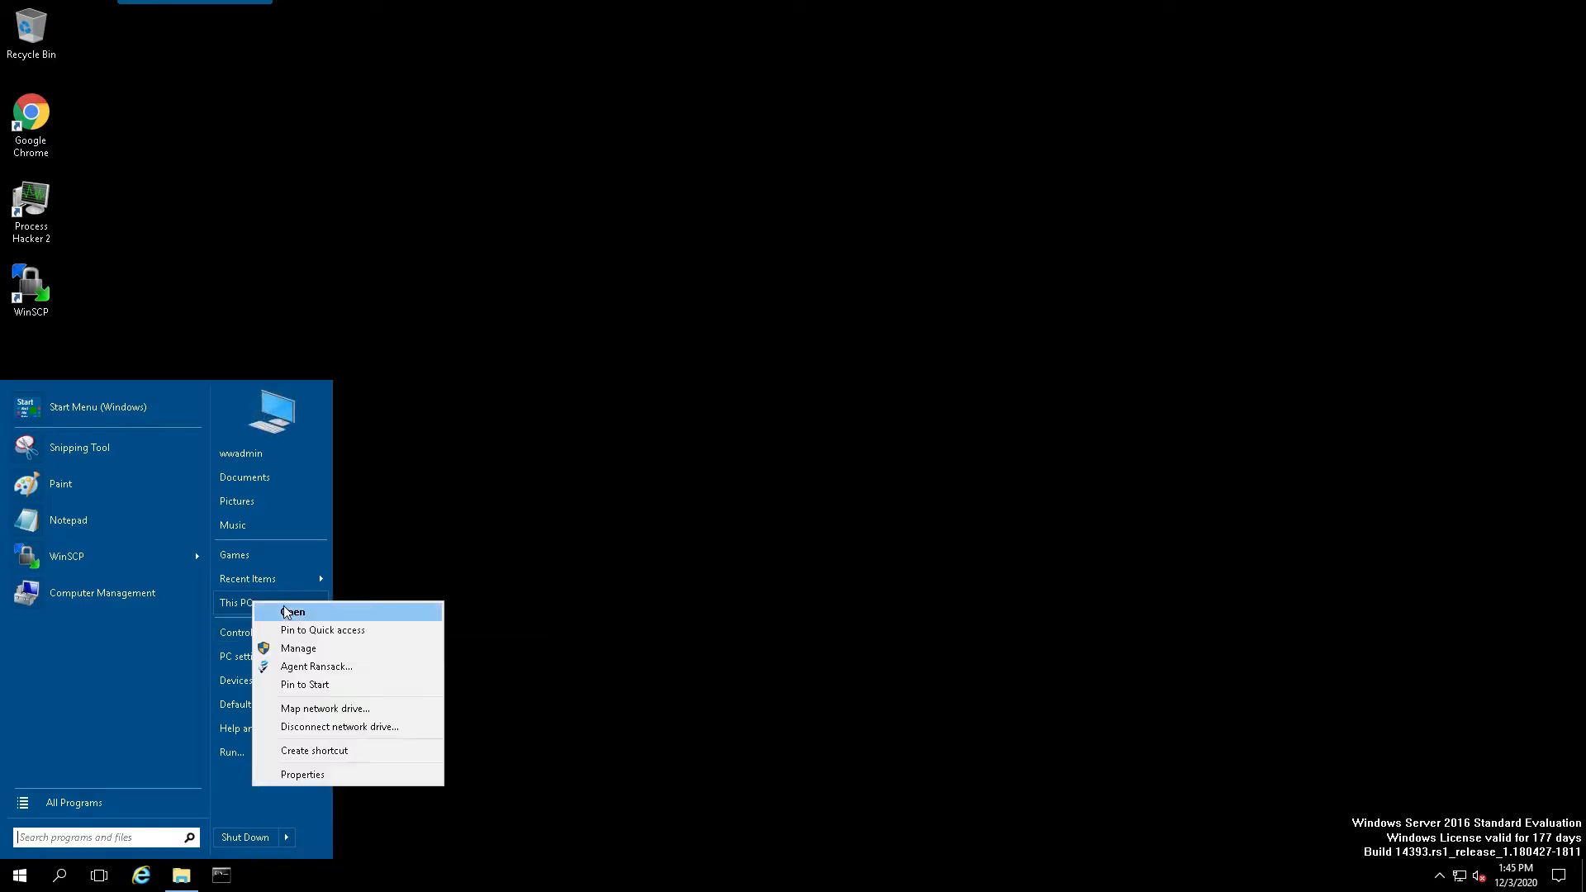
click(294, 775)
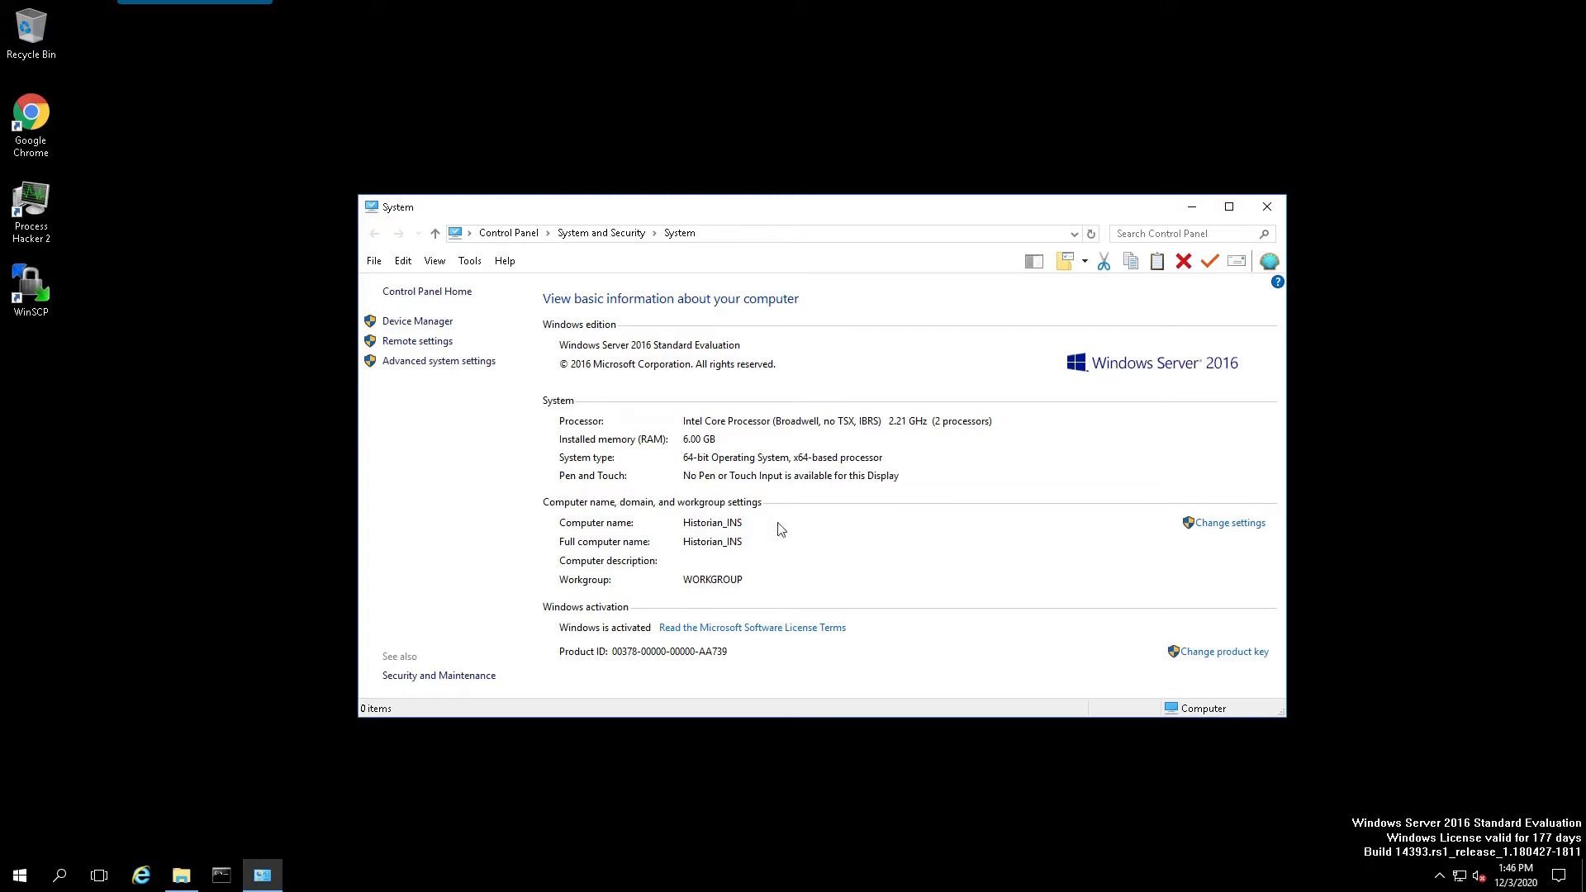
click(1266, 206)
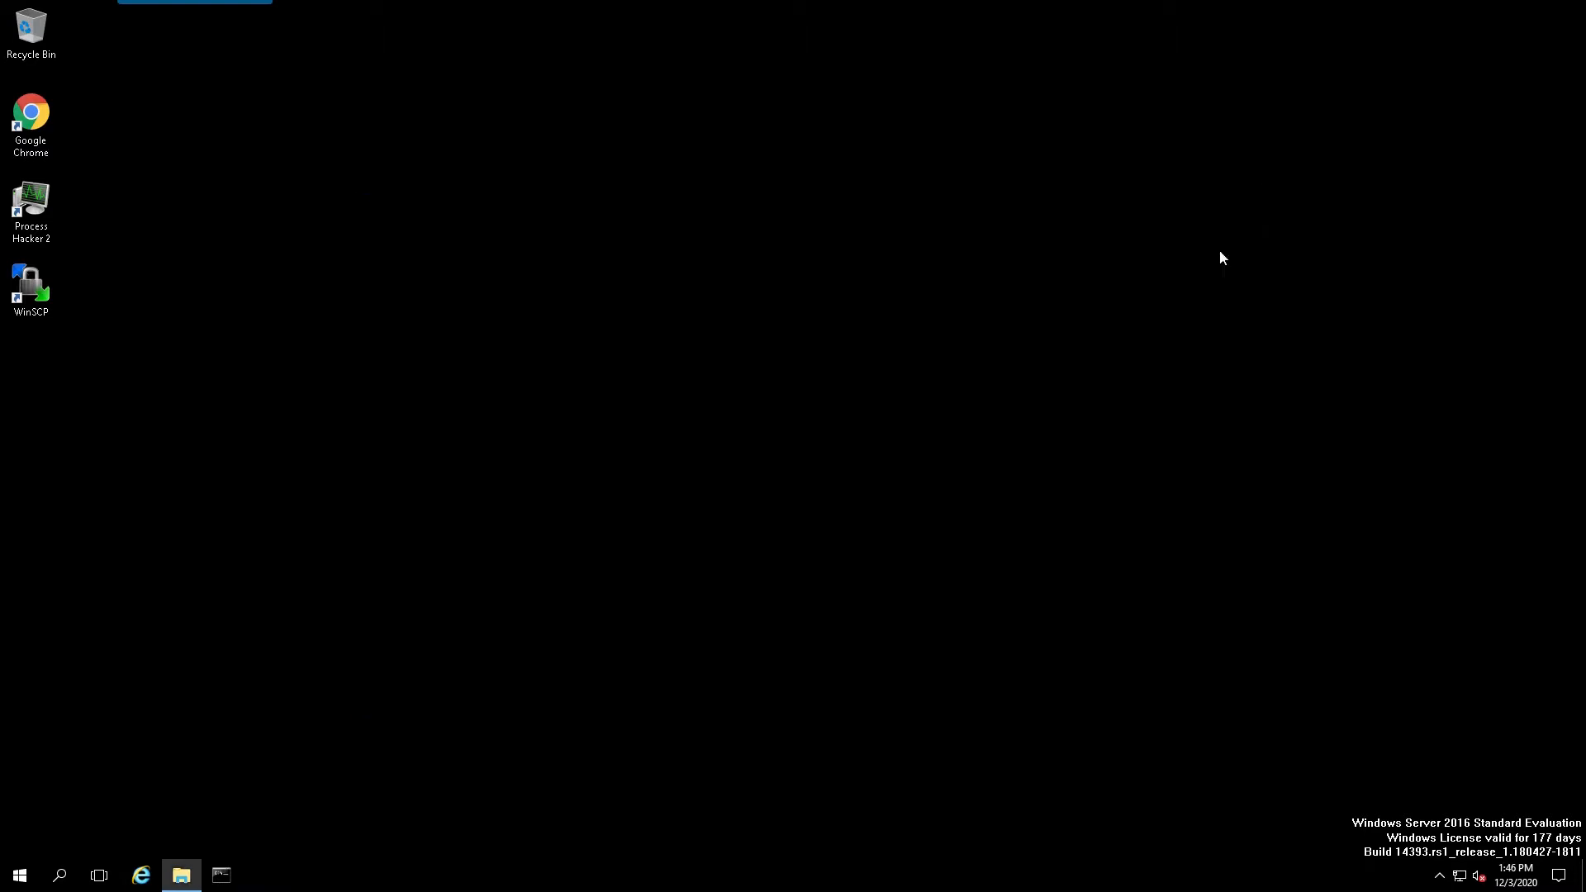
Run Setup from the AVEVA CD drive (D:), install the required Microsoft .NET Framework 4.7.2 and restart the computer
click(182, 875)
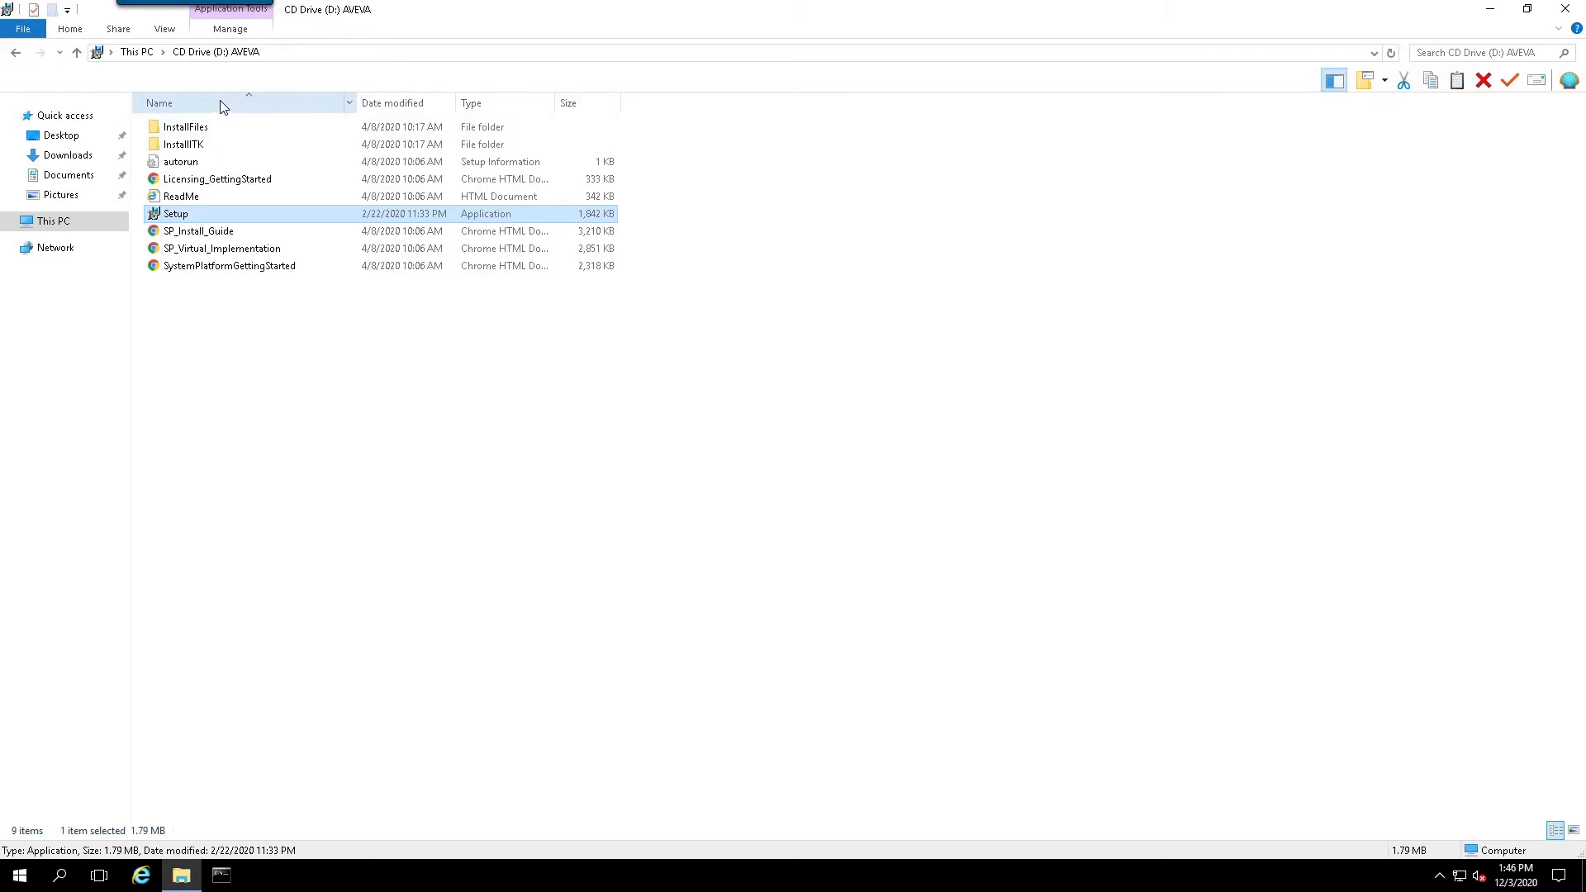
double_click(184, 216)
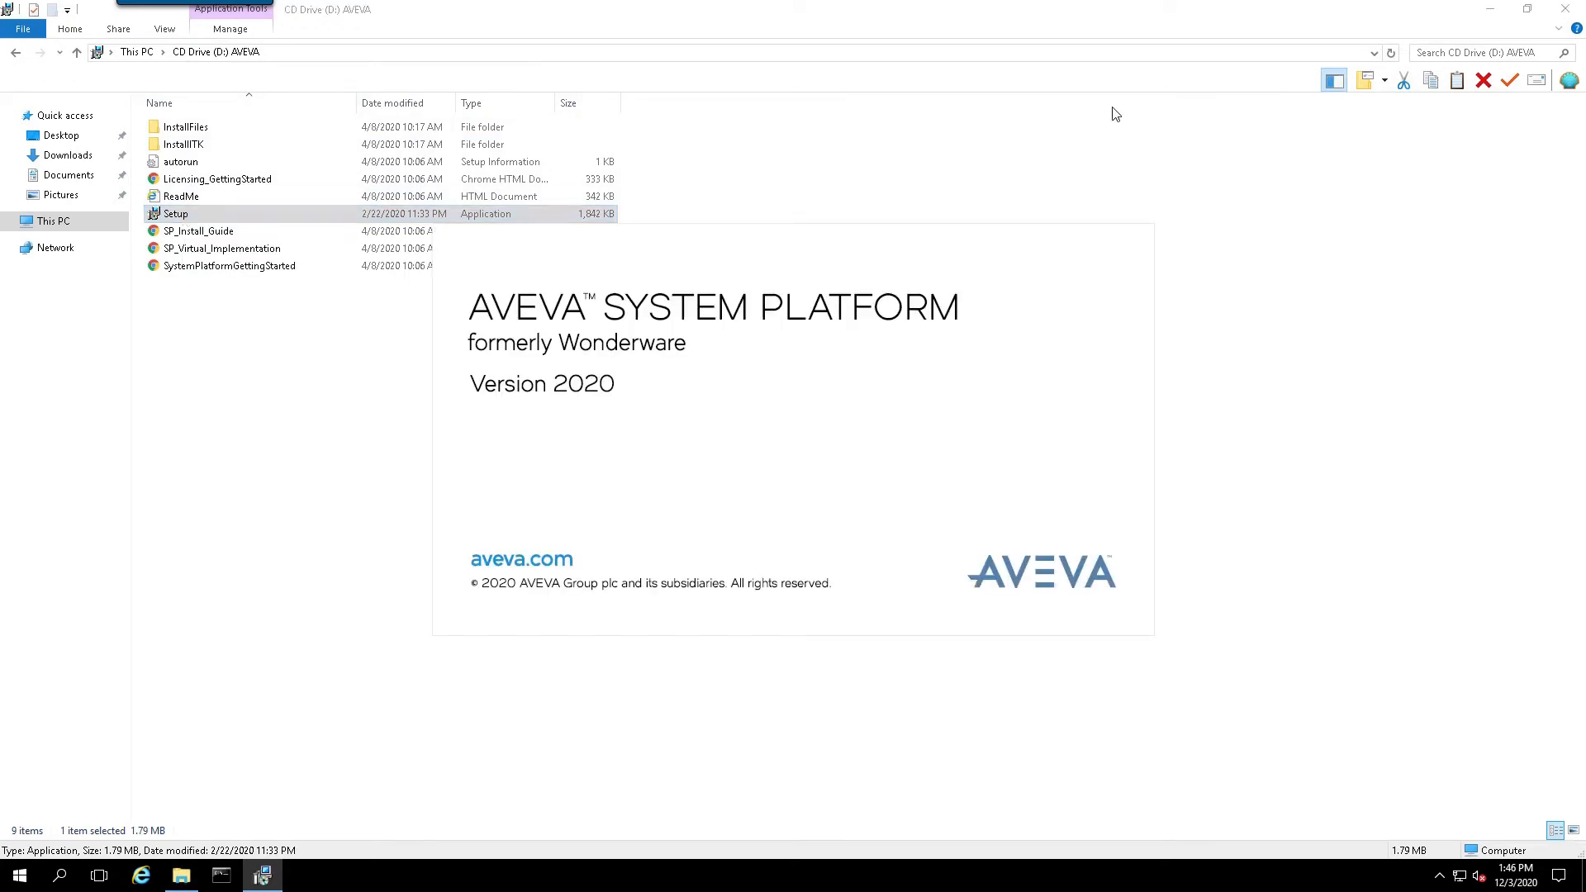
click(1490, 9)
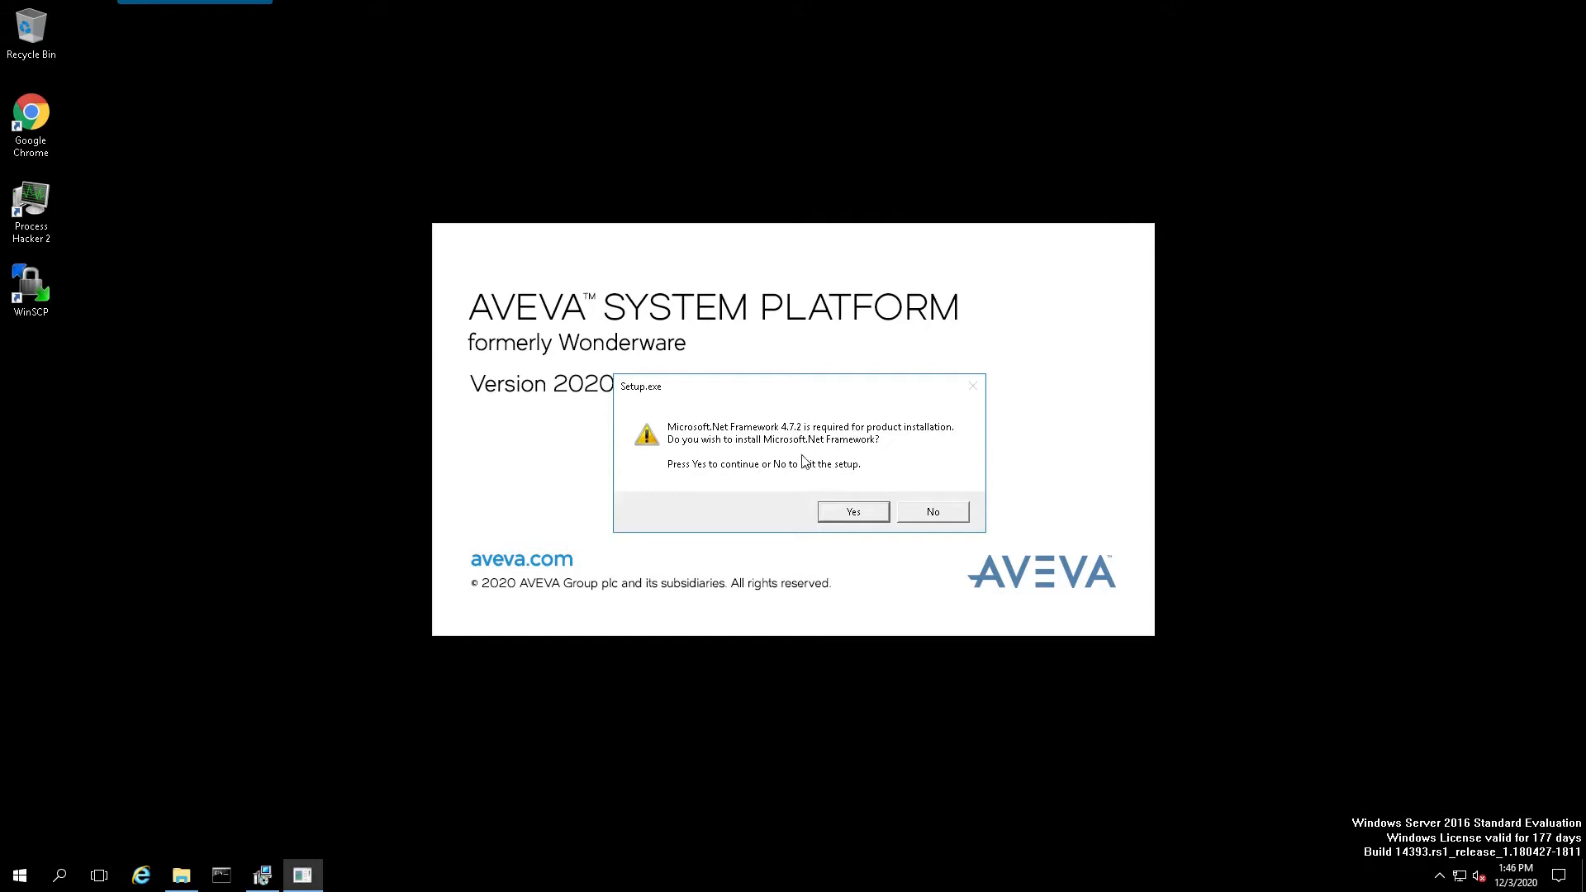
click(849, 511)
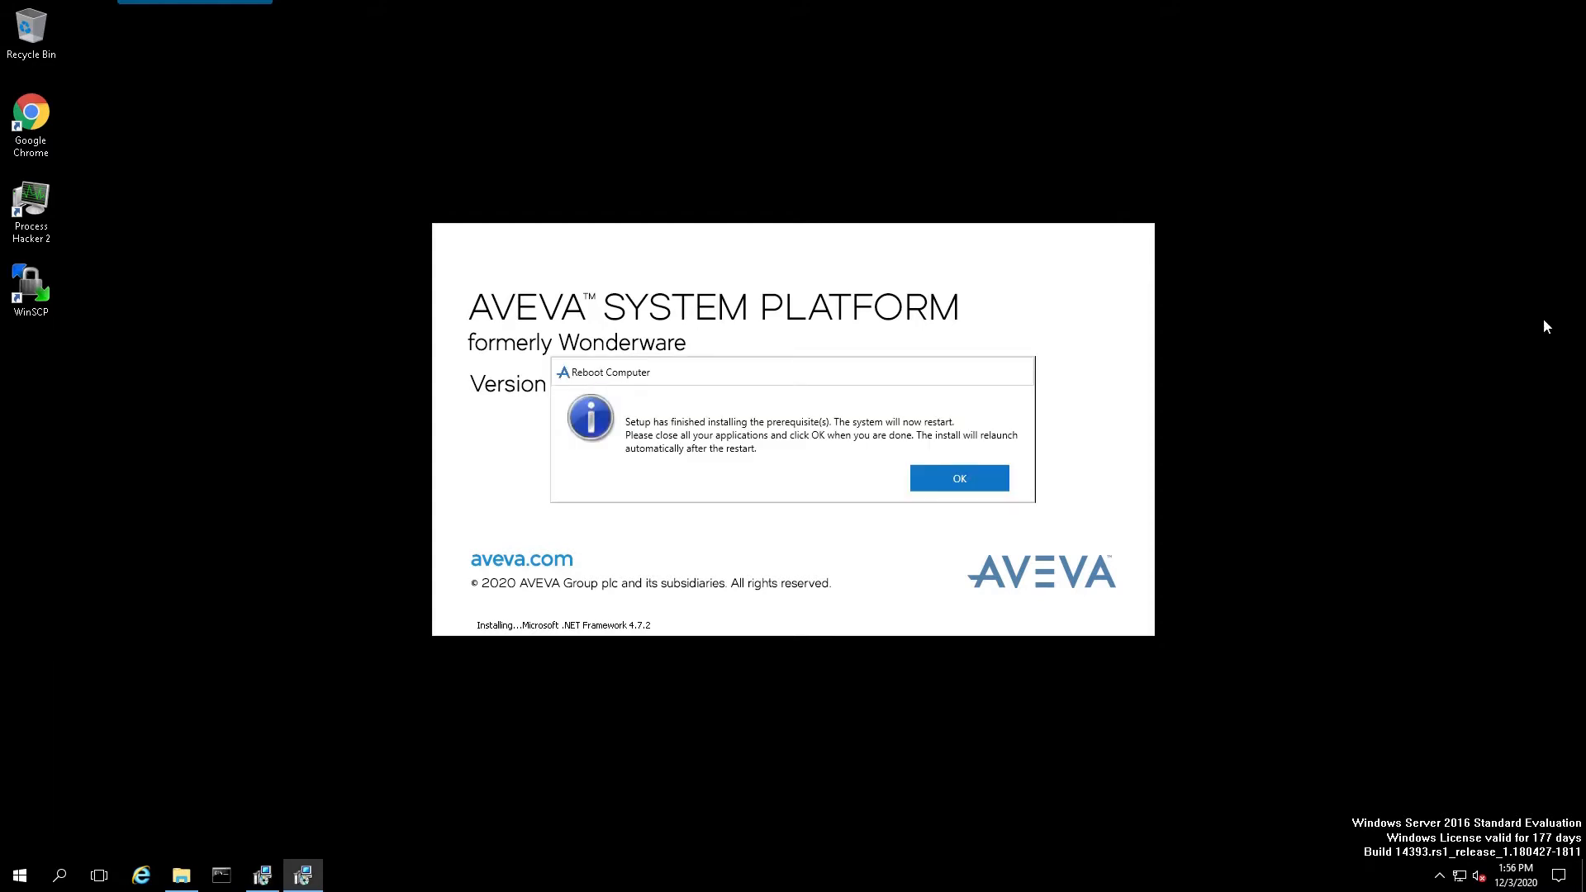
click(965, 480)
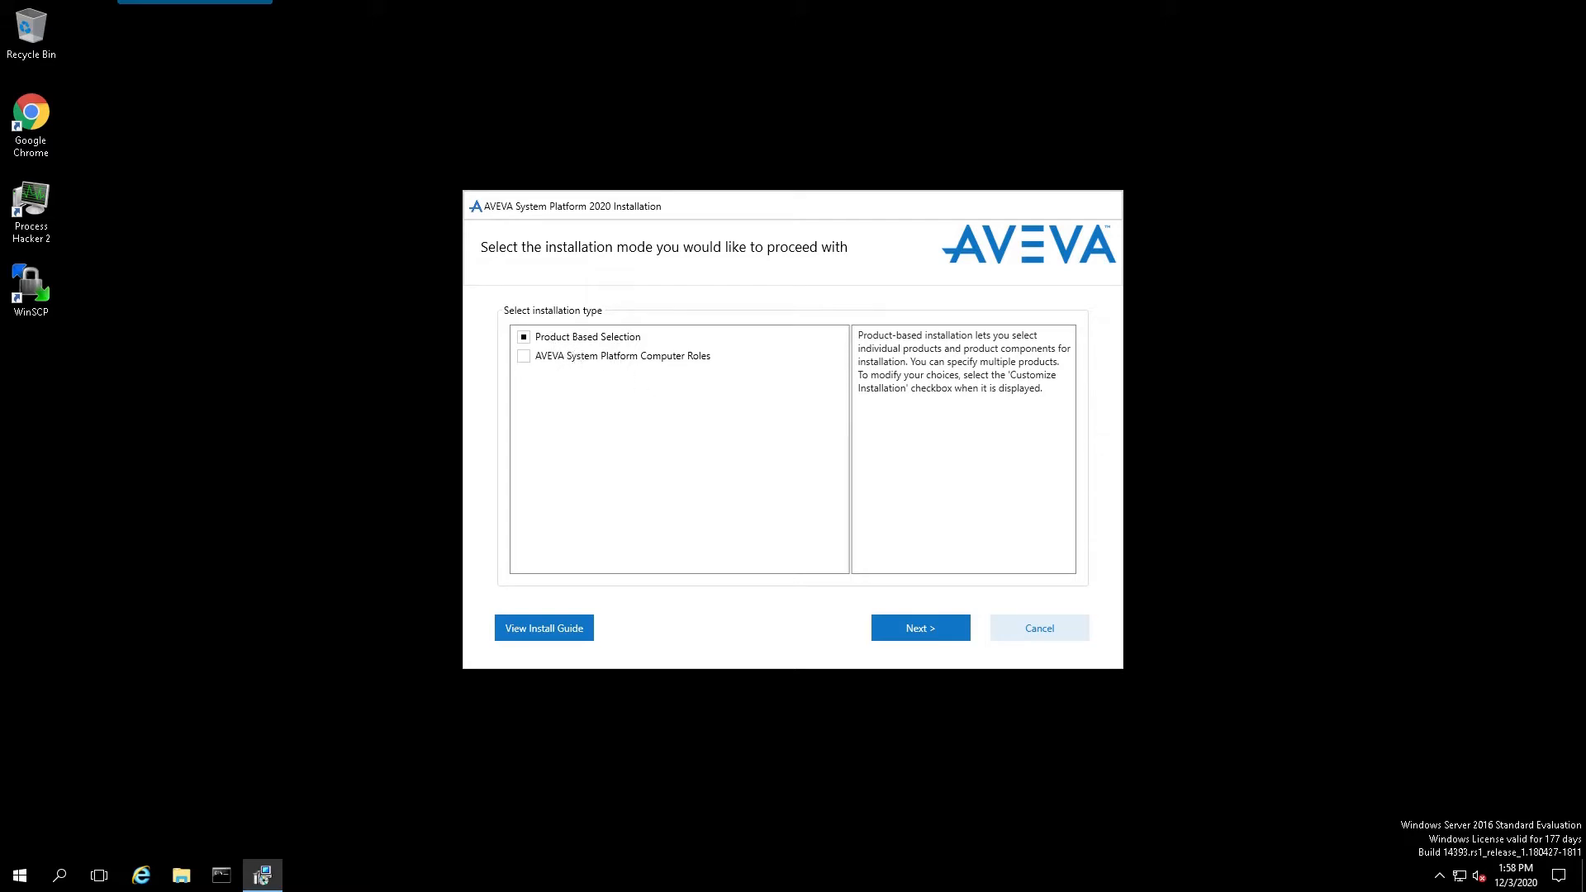
Choose product-based installation and select AVEVA Historian, AVEVA Historian Client and AVEVA Enterprise Licensing Platform
click(902, 616)
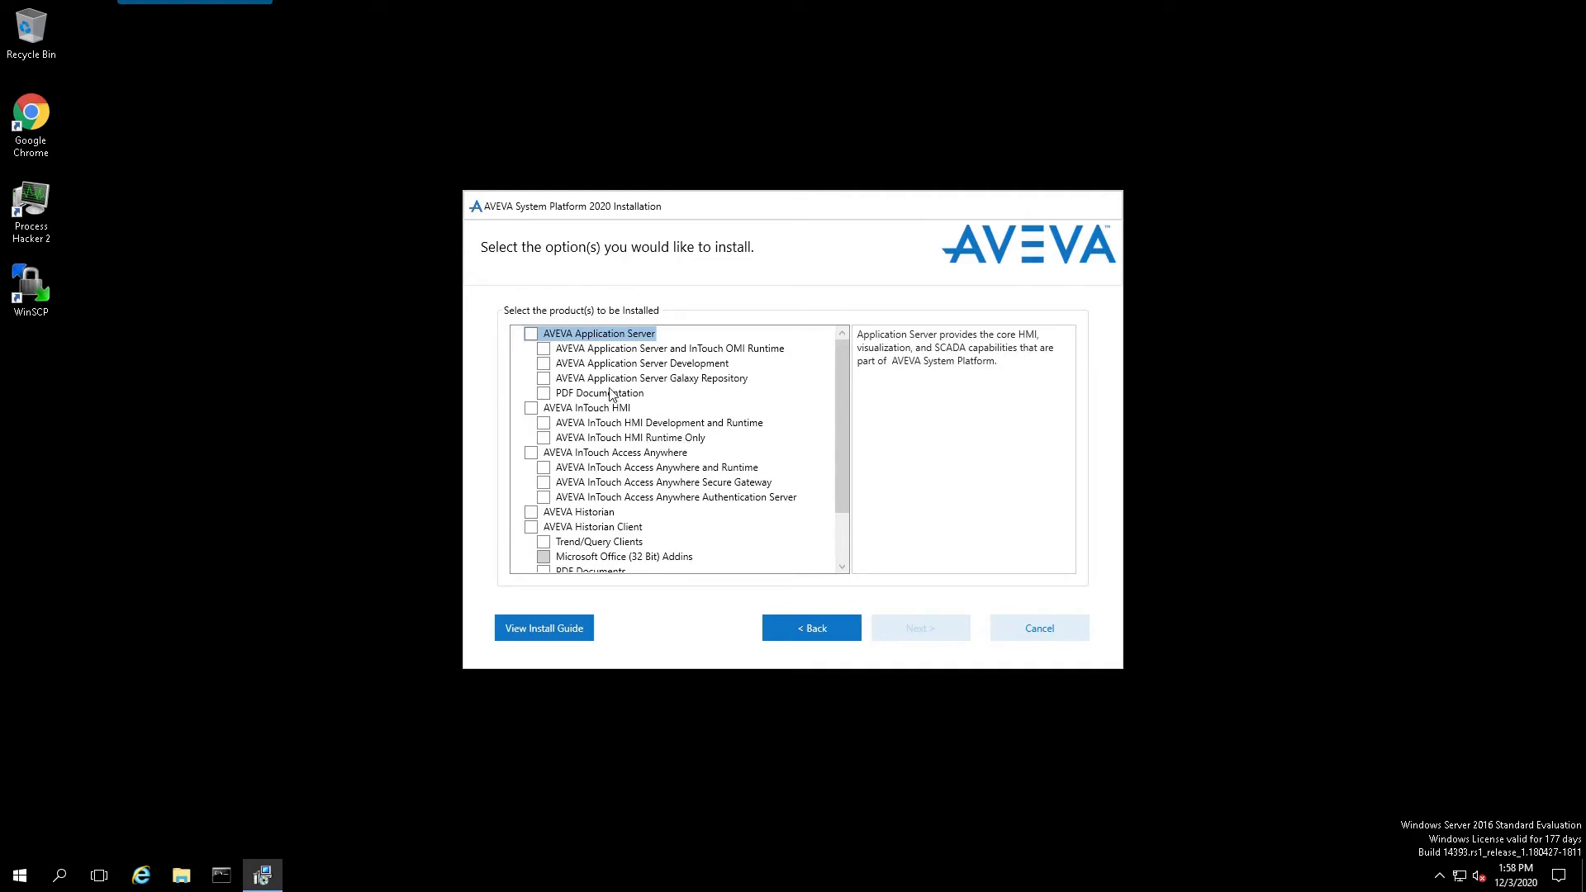
scroll(611, 395, down, 2)
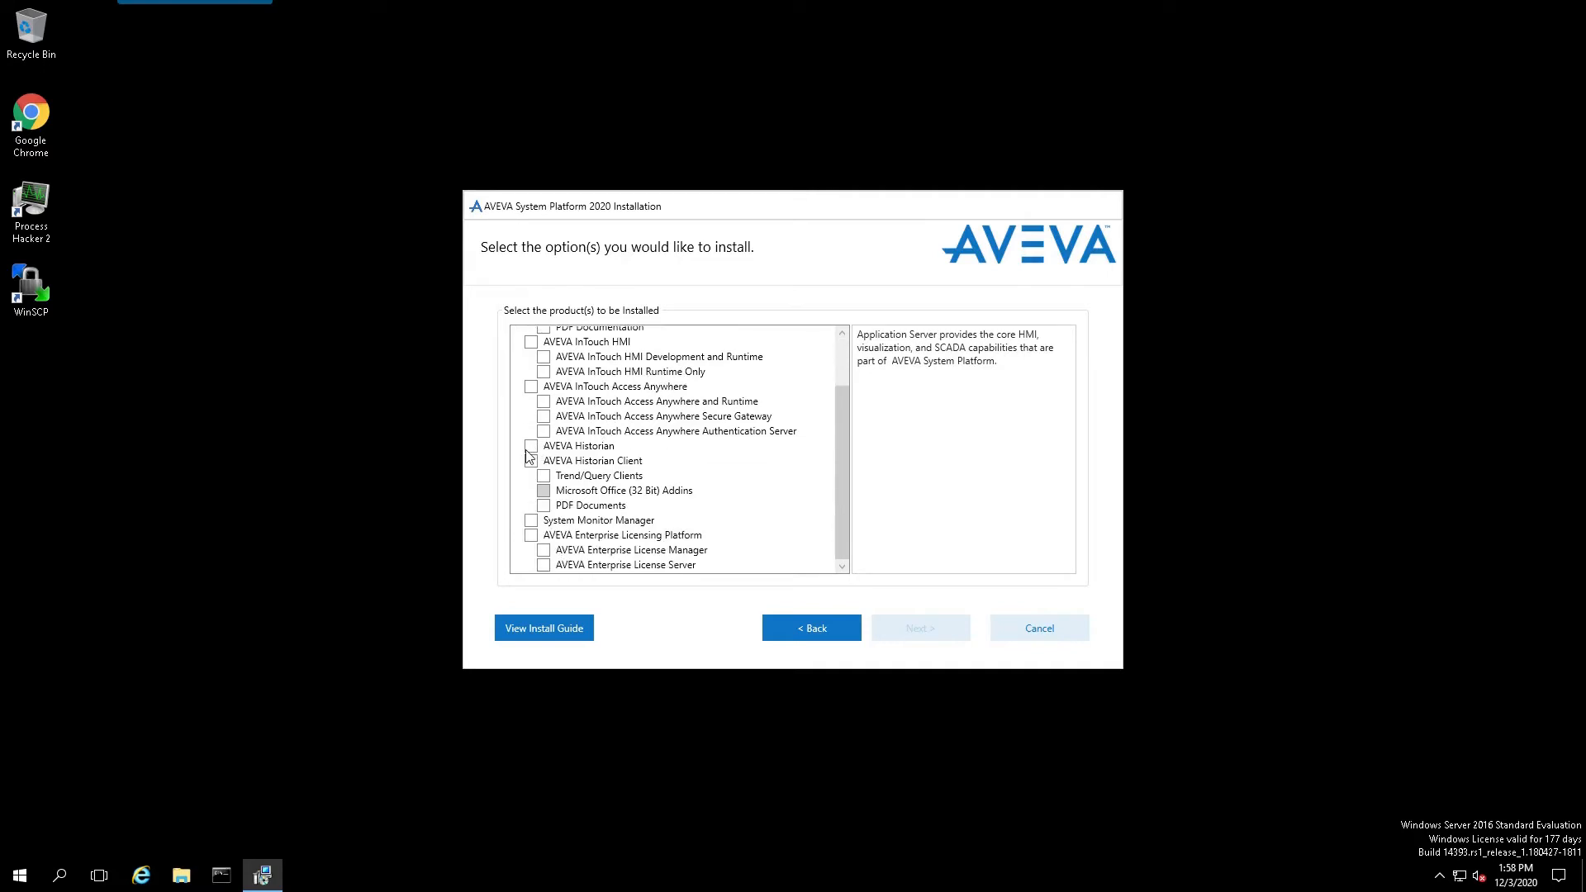
click(531, 447)
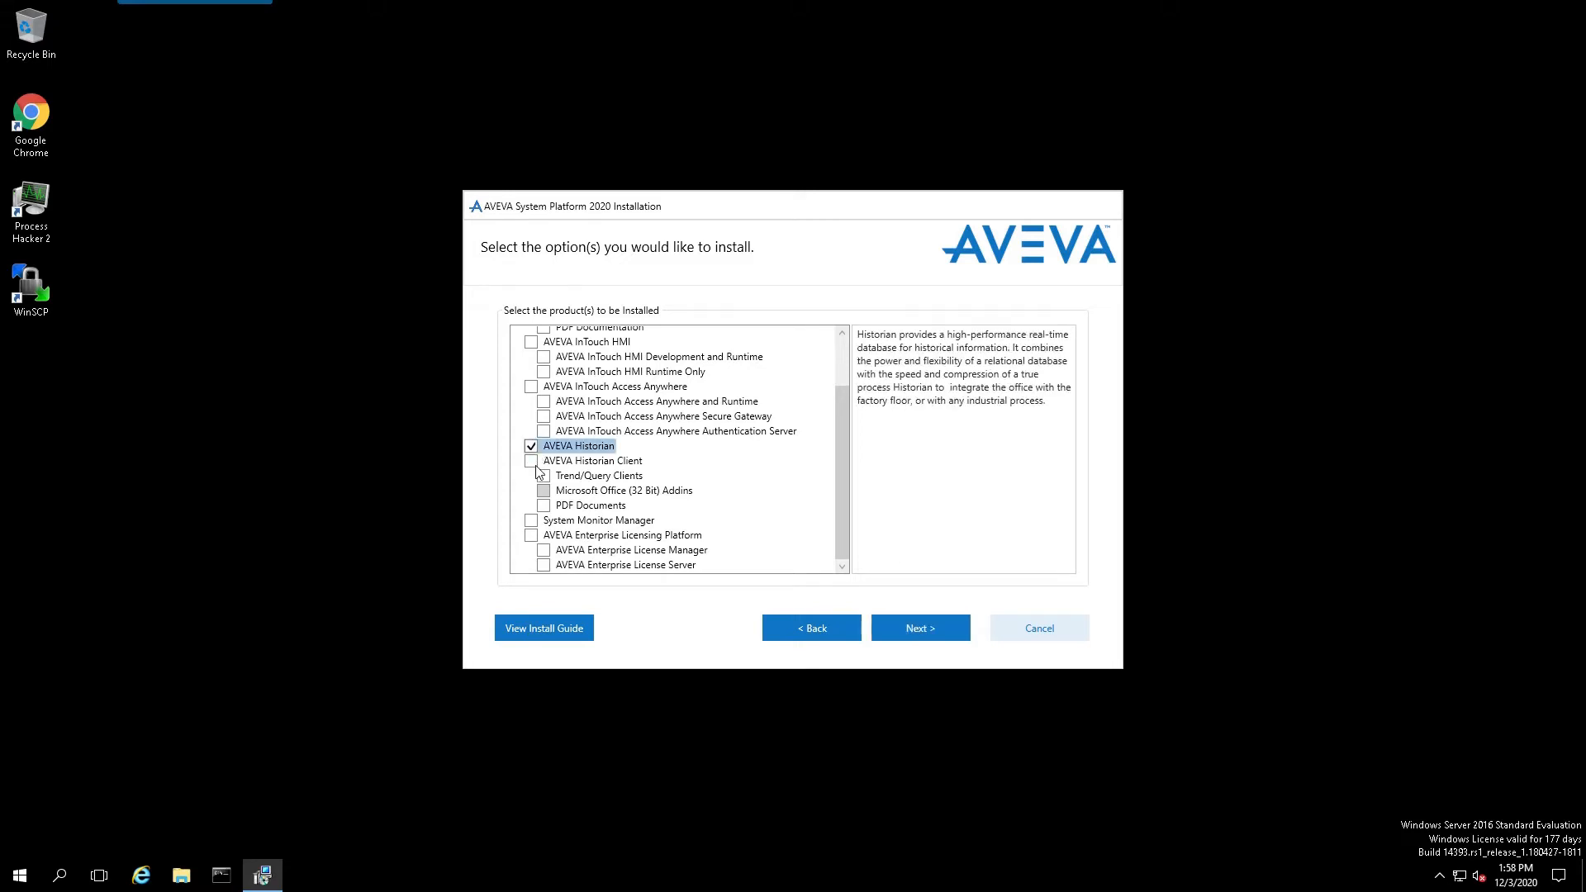
click(532, 462)
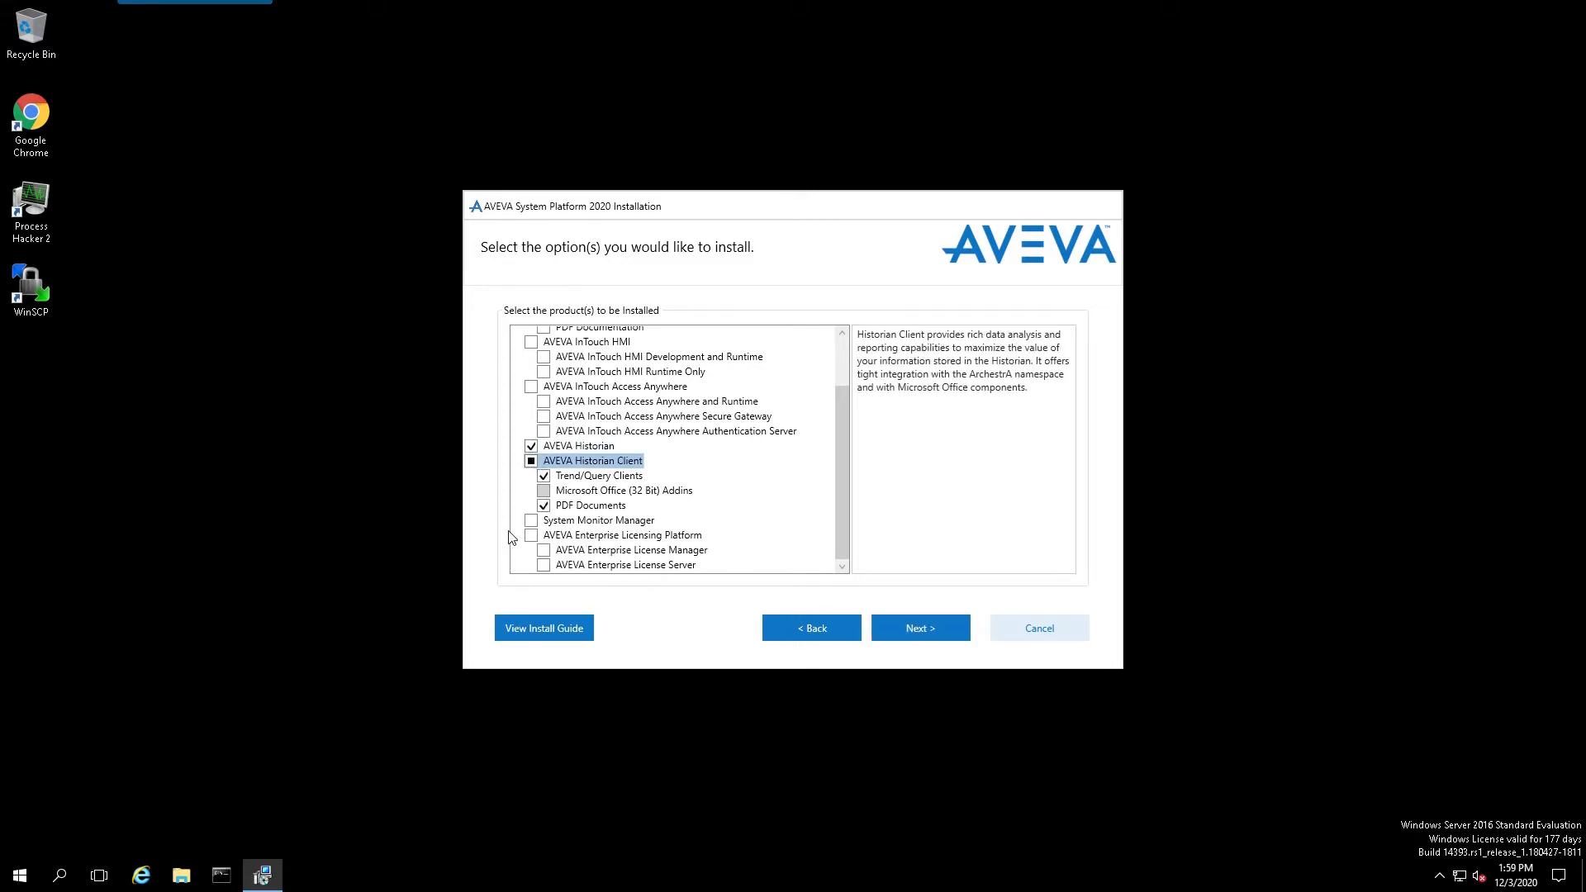
click(531, 535)
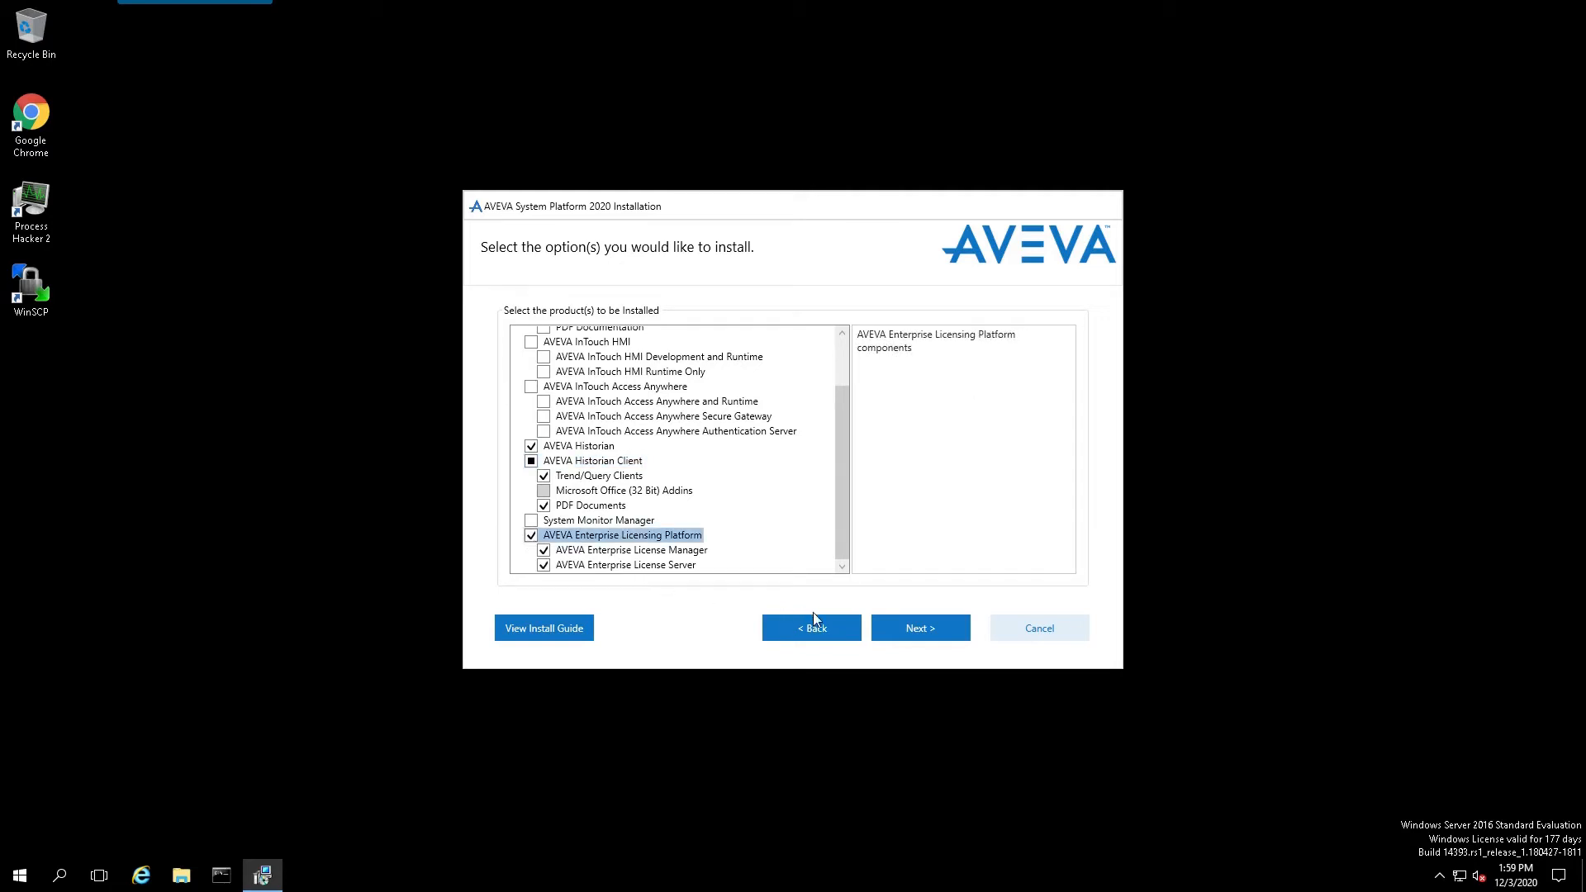
click(917, 630)
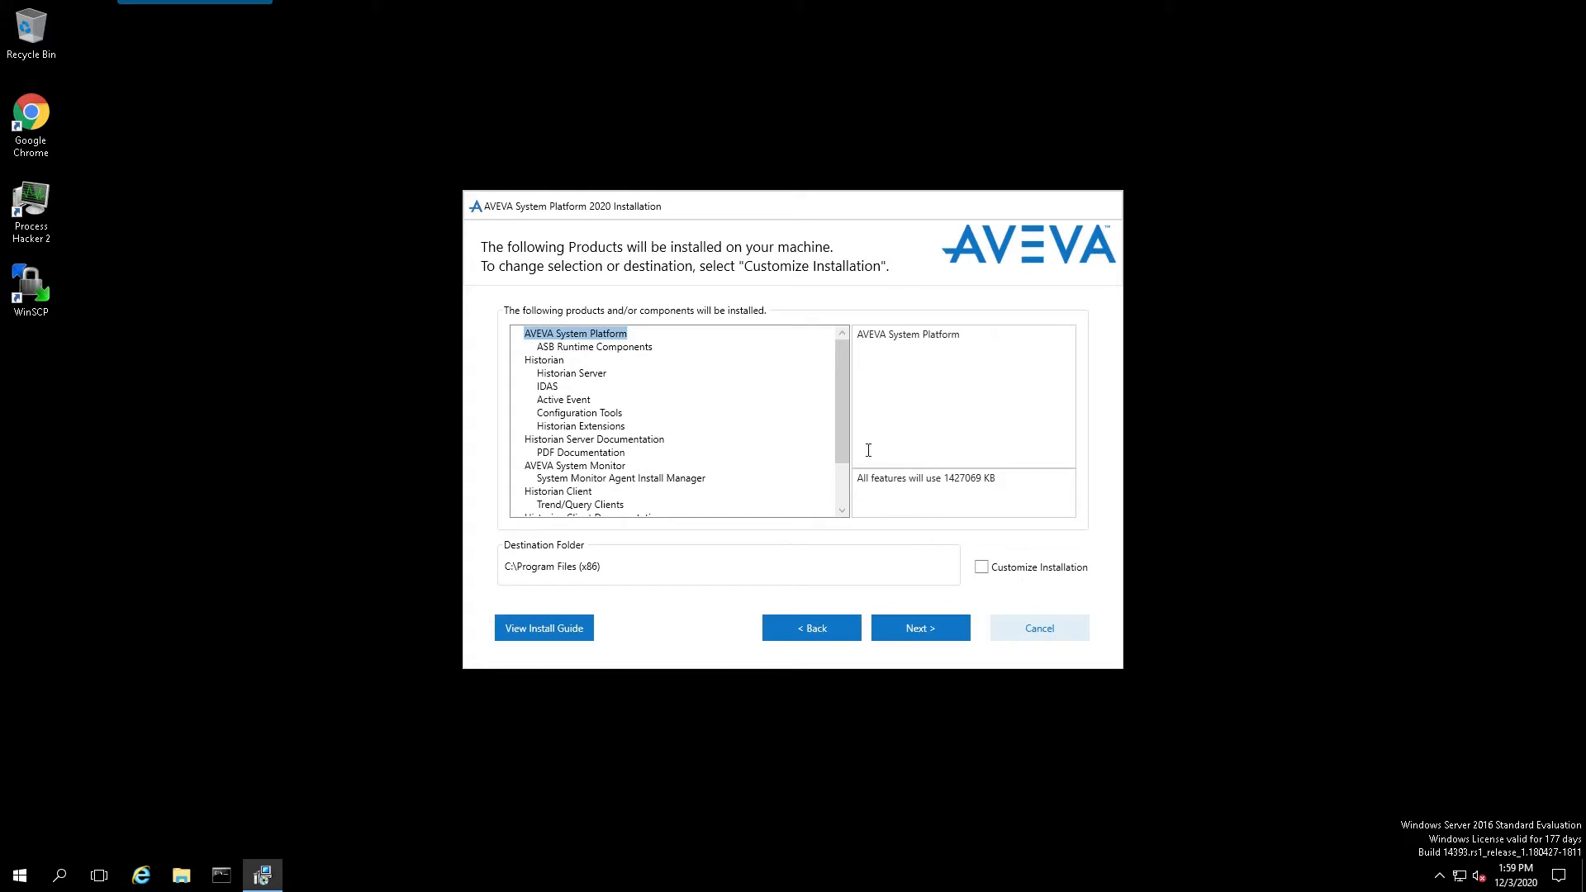
Review the component list, keep the default installation without customizing it, and accept the license agreement
drag(839, 407, 831, 479)
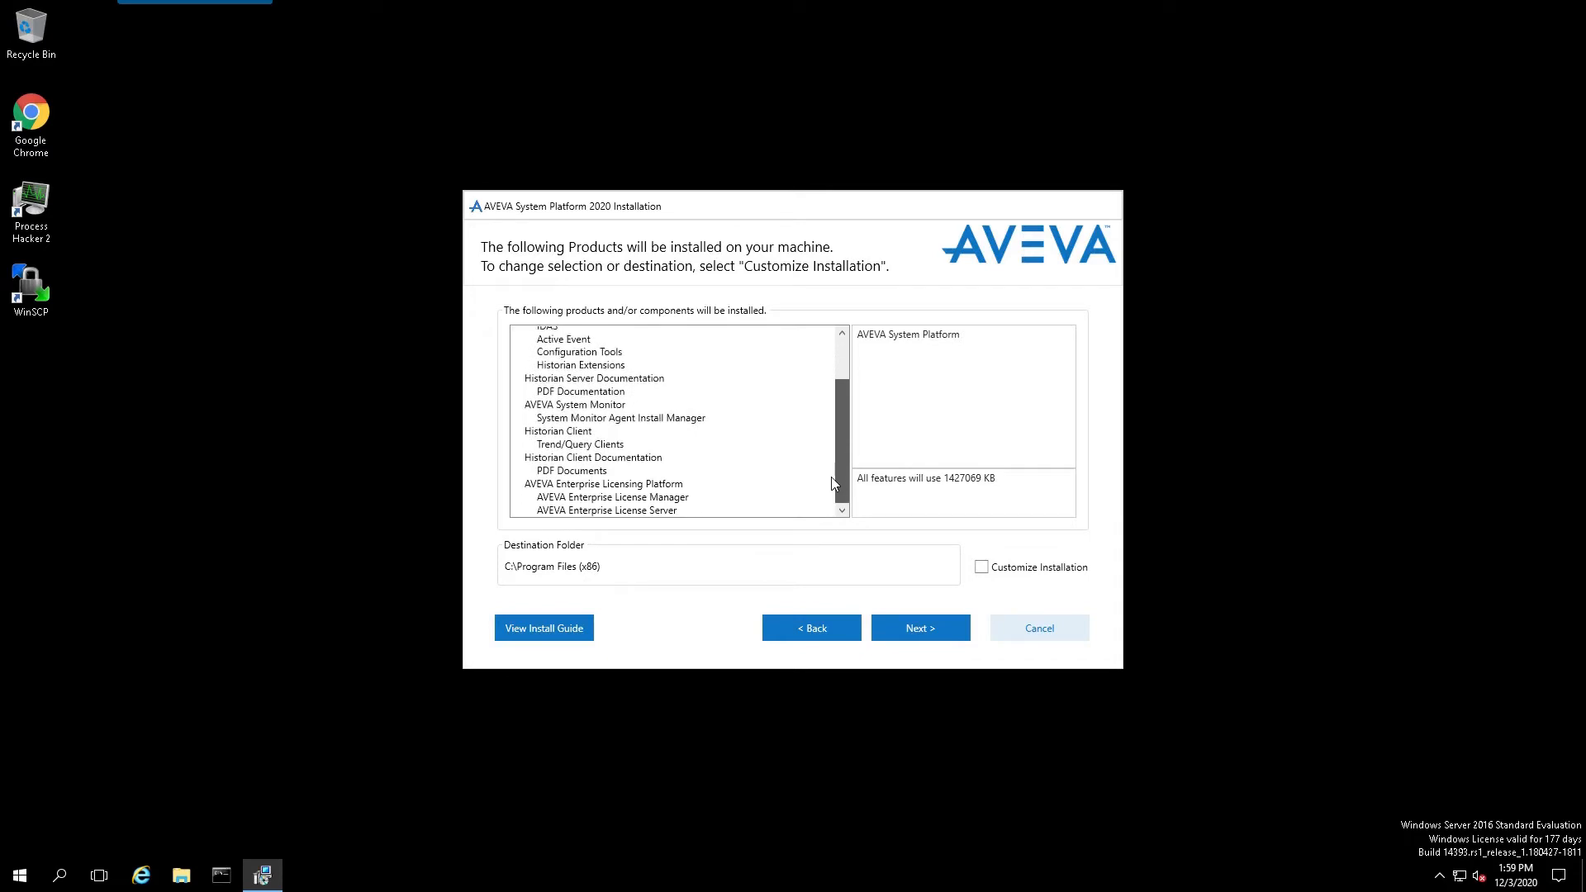
drag(838, 481, 854, 377)
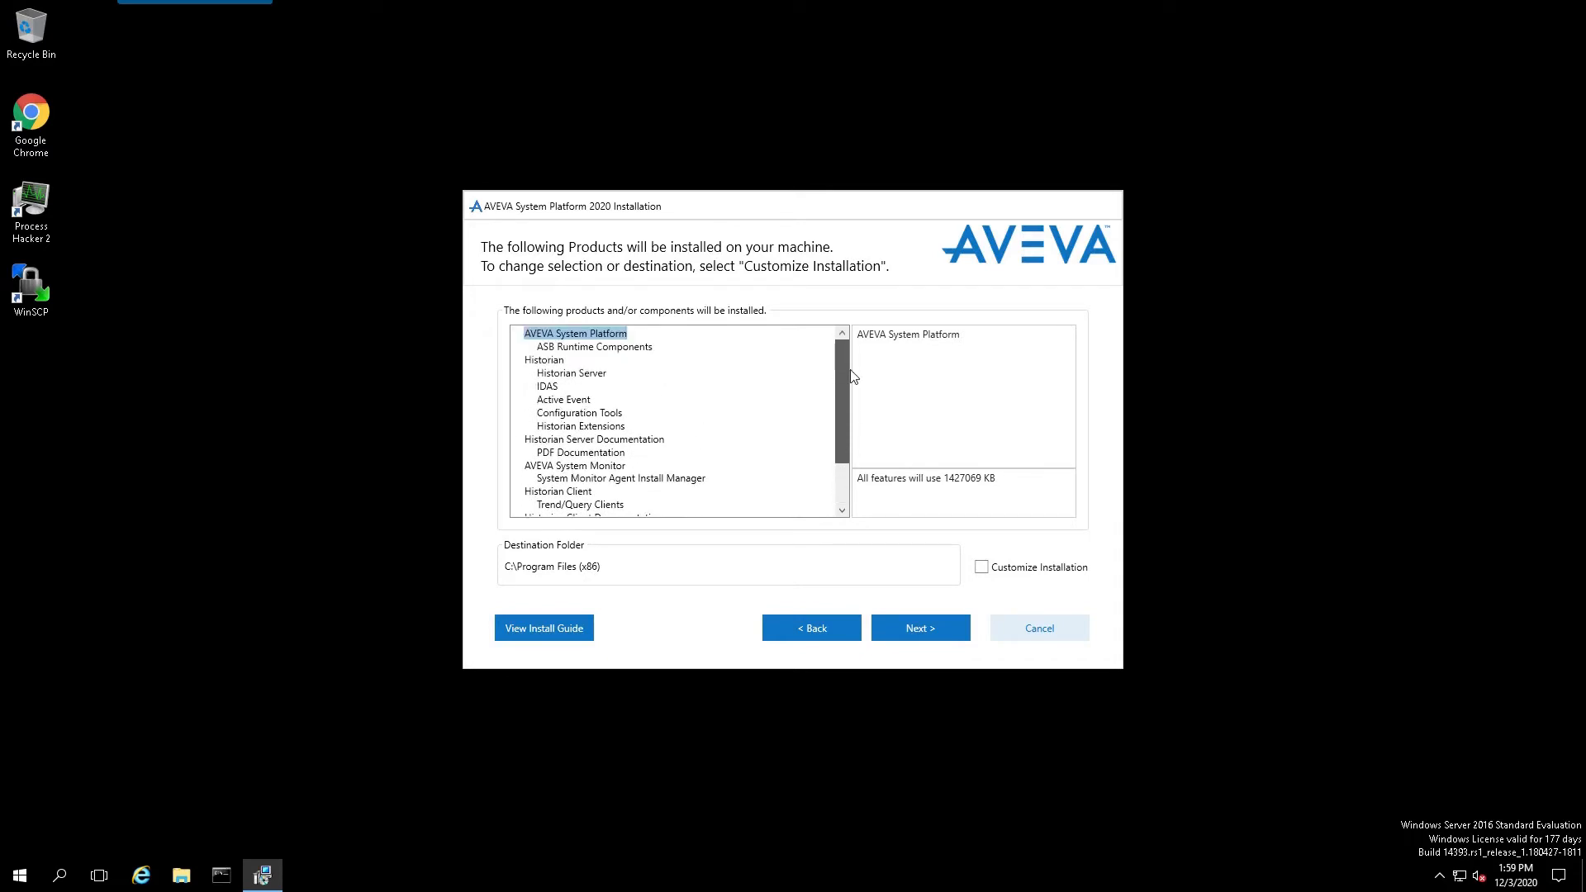
click(936, 635)
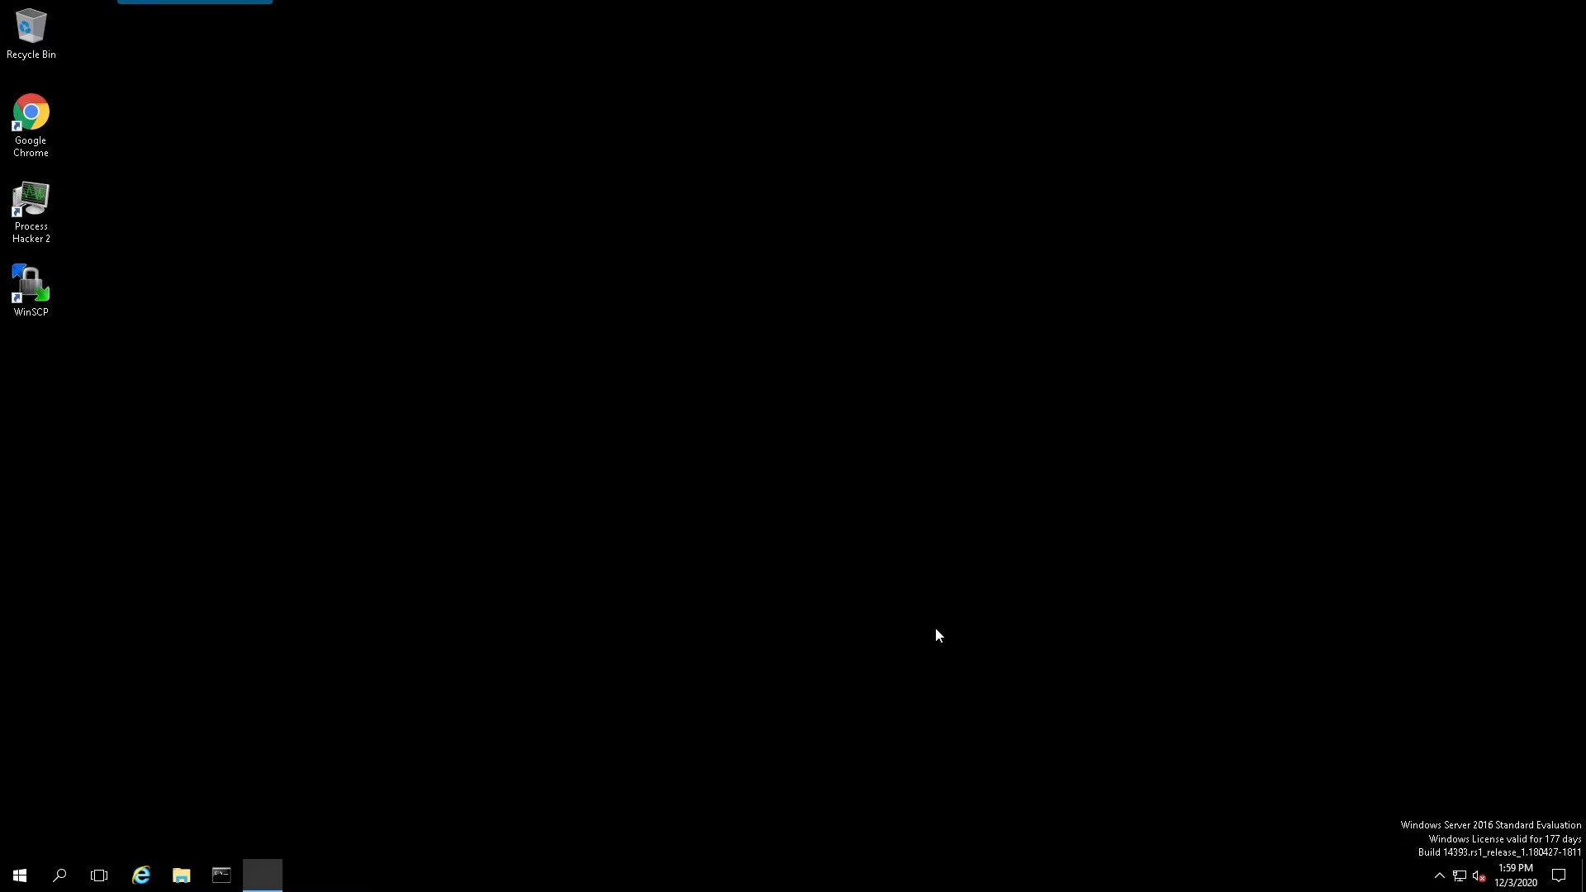
click(600, 582)
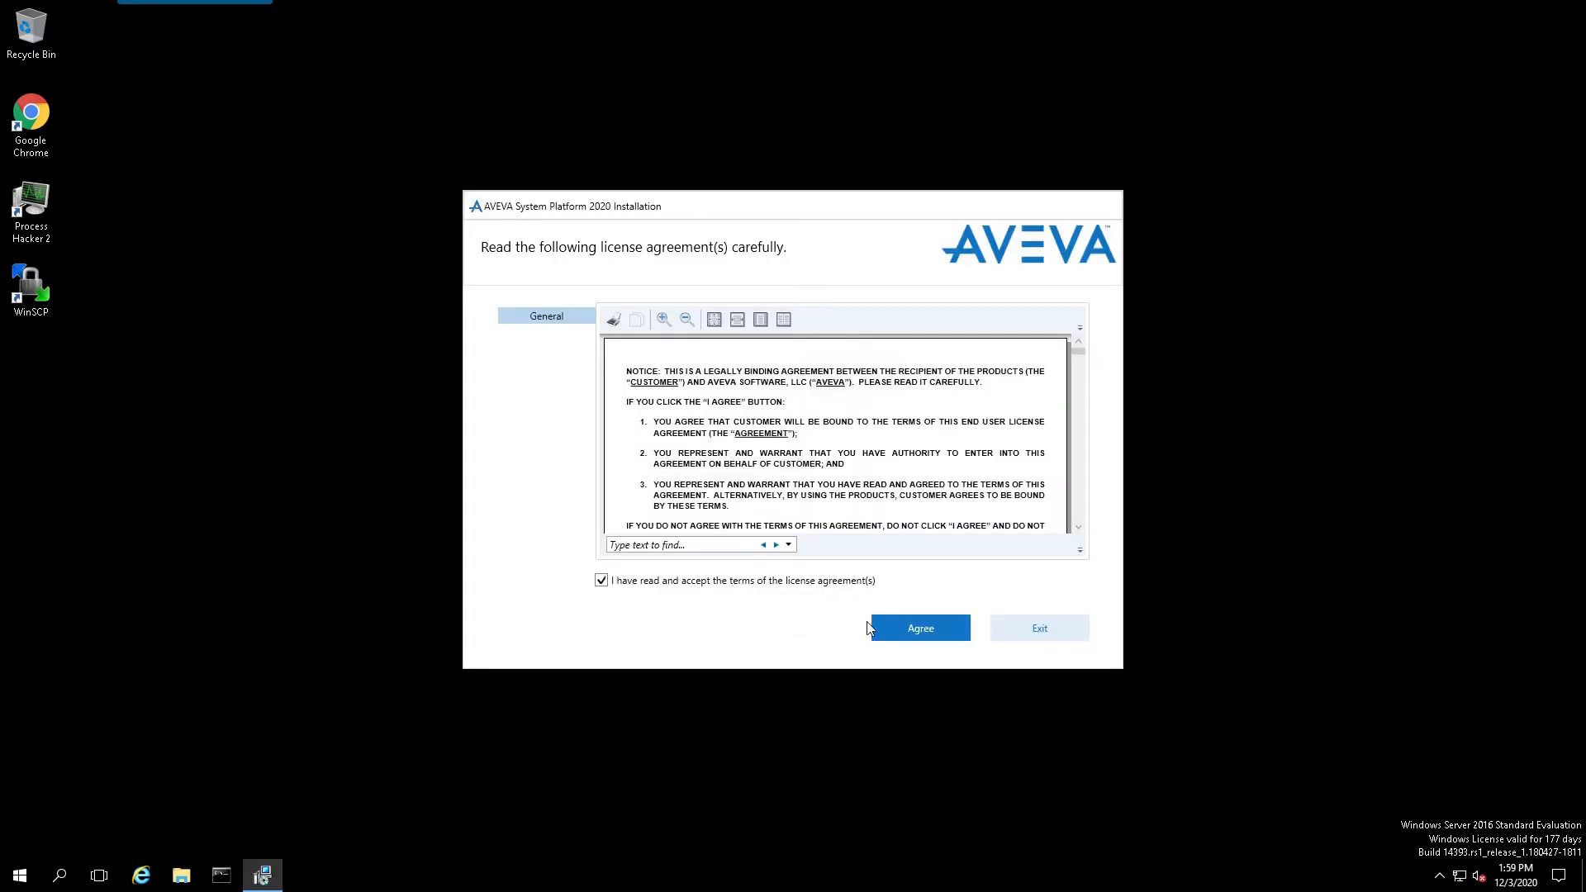
click(920, 639)
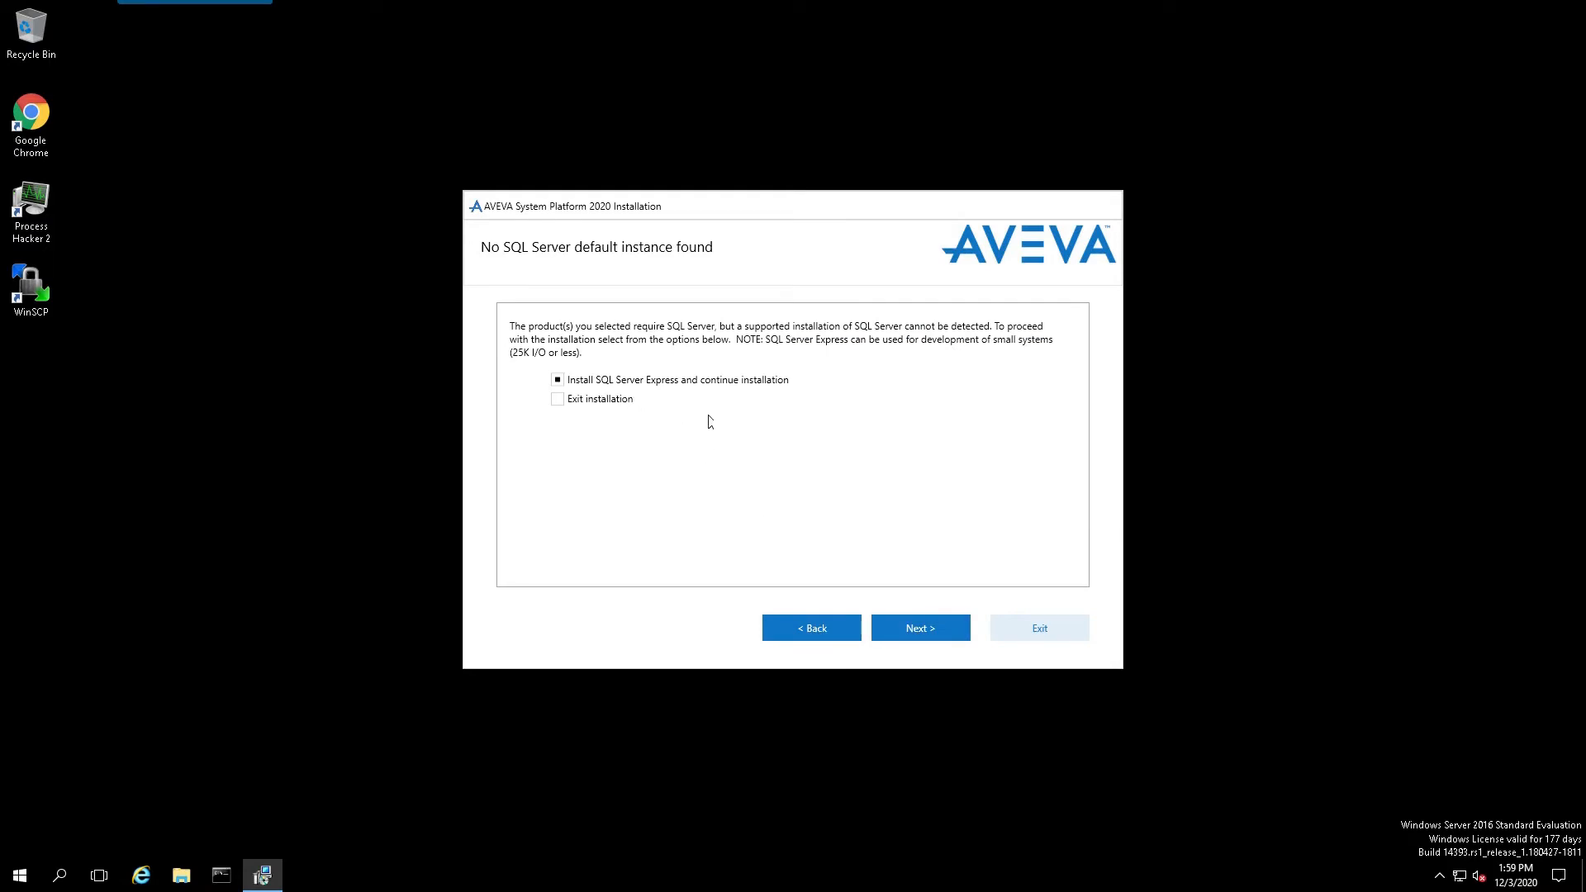
Choose to install SQL Server Express, review the prerequisites and products, and start the installation
click(912, 630)
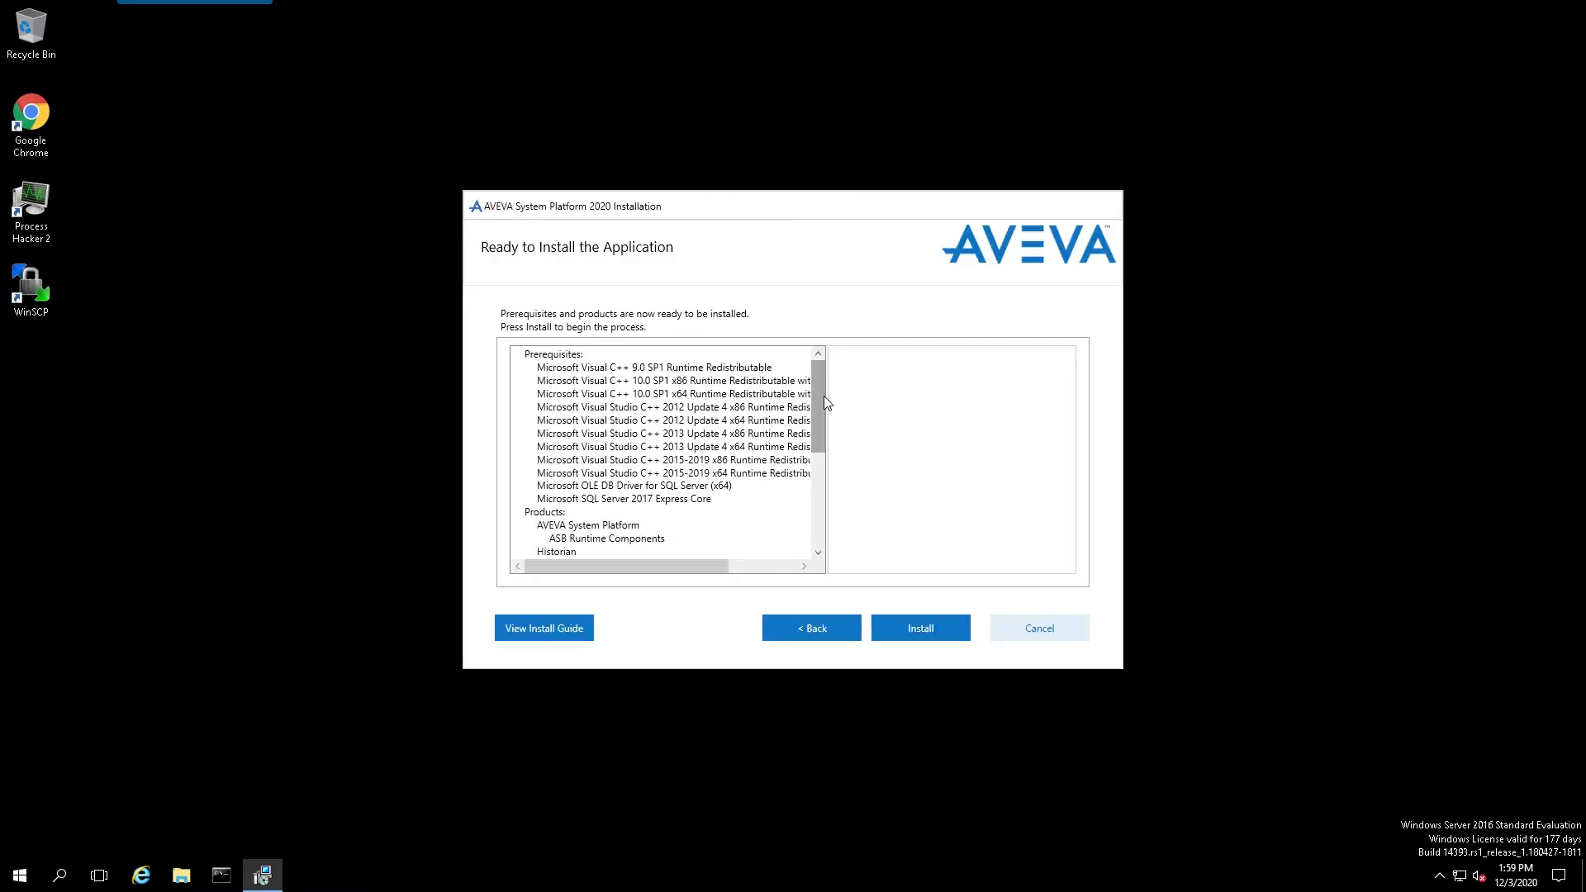
drag(818, 397, 816, 487)
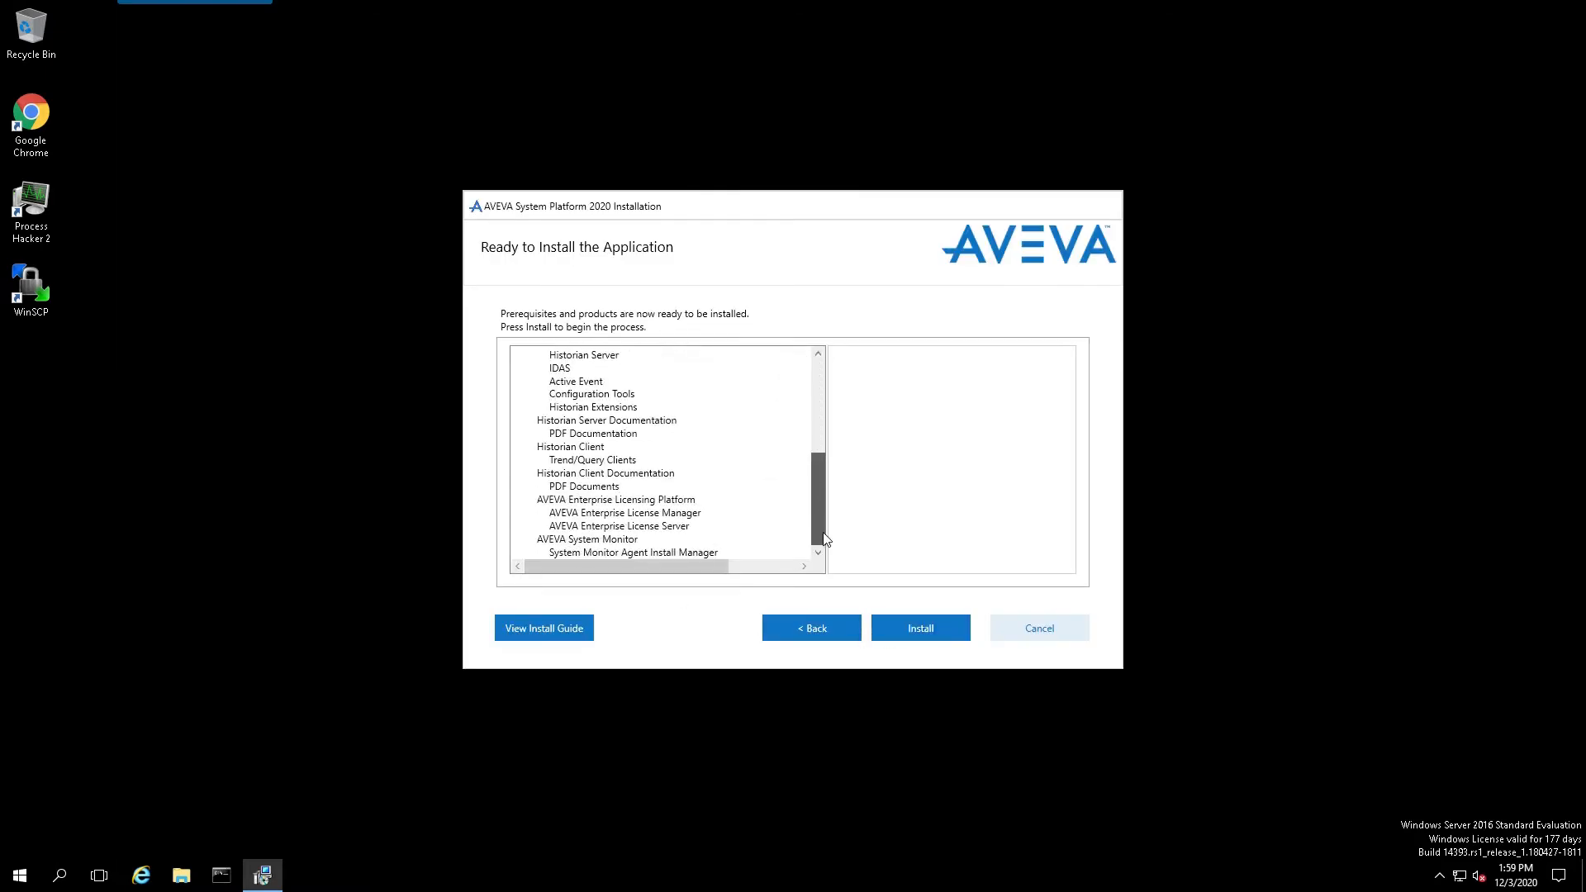
click(922, 634)
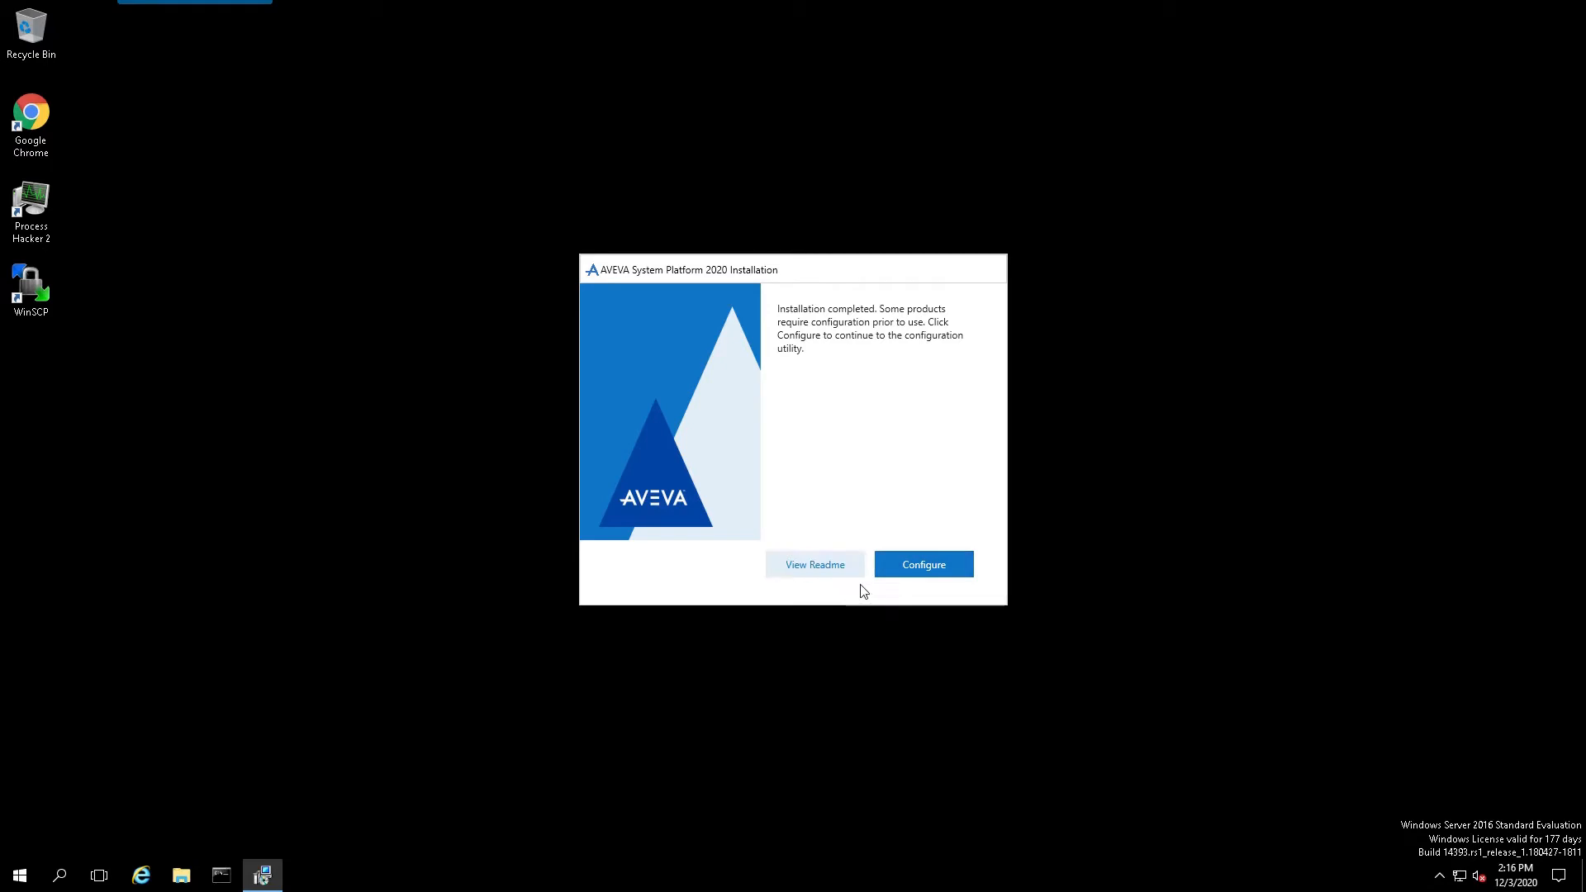
Open the configuration utility, test the connection to license server HISTORIAN_INS on port 55555 and configure it
click(946, 570)
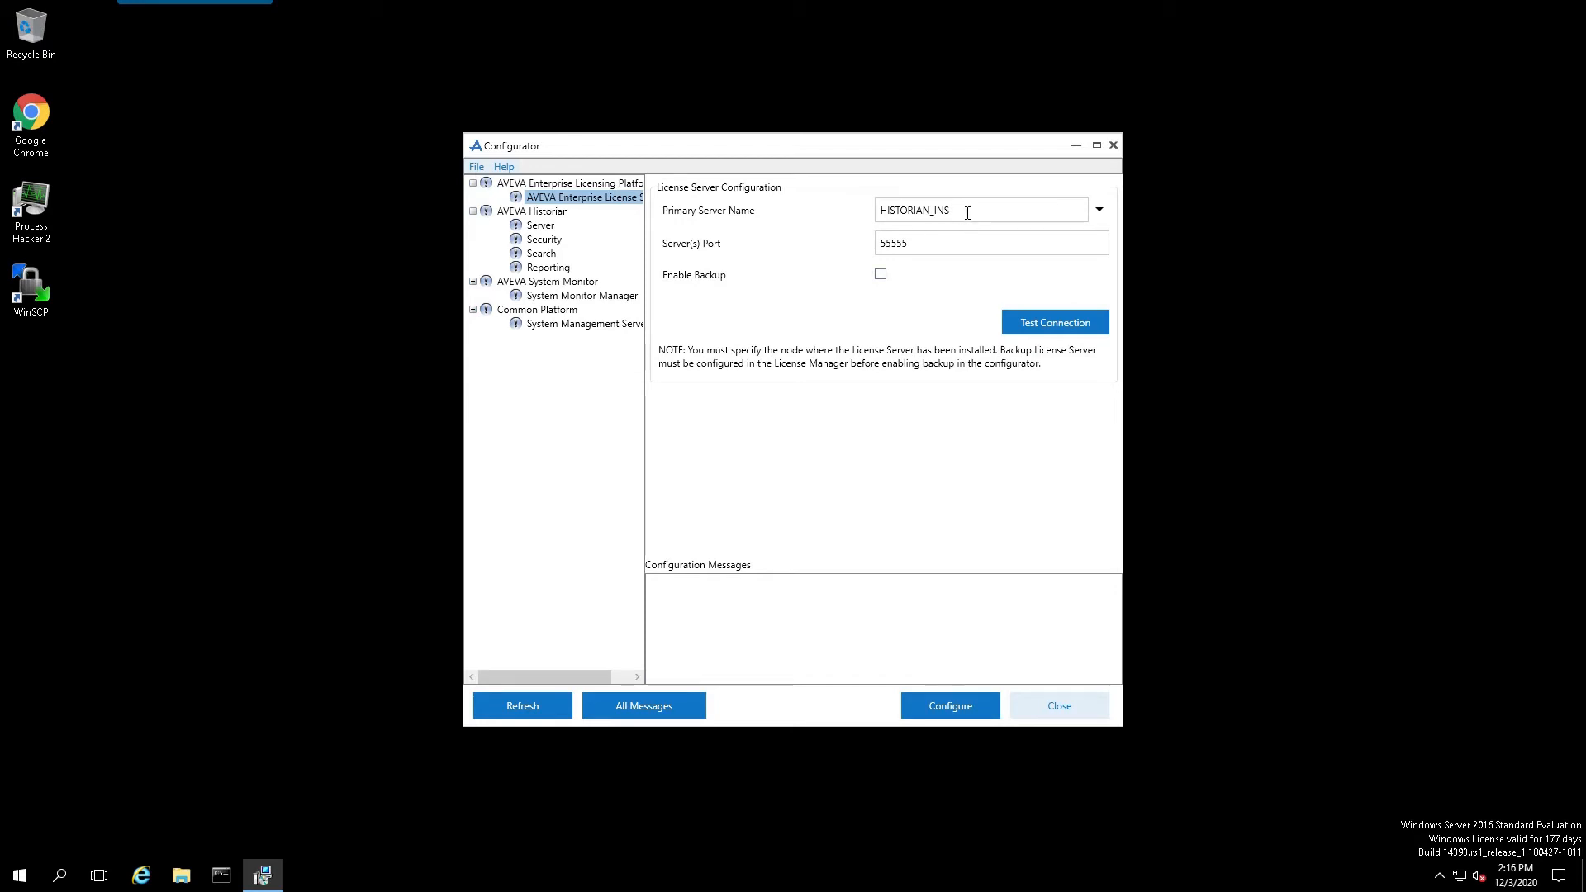
click(1032, 329)
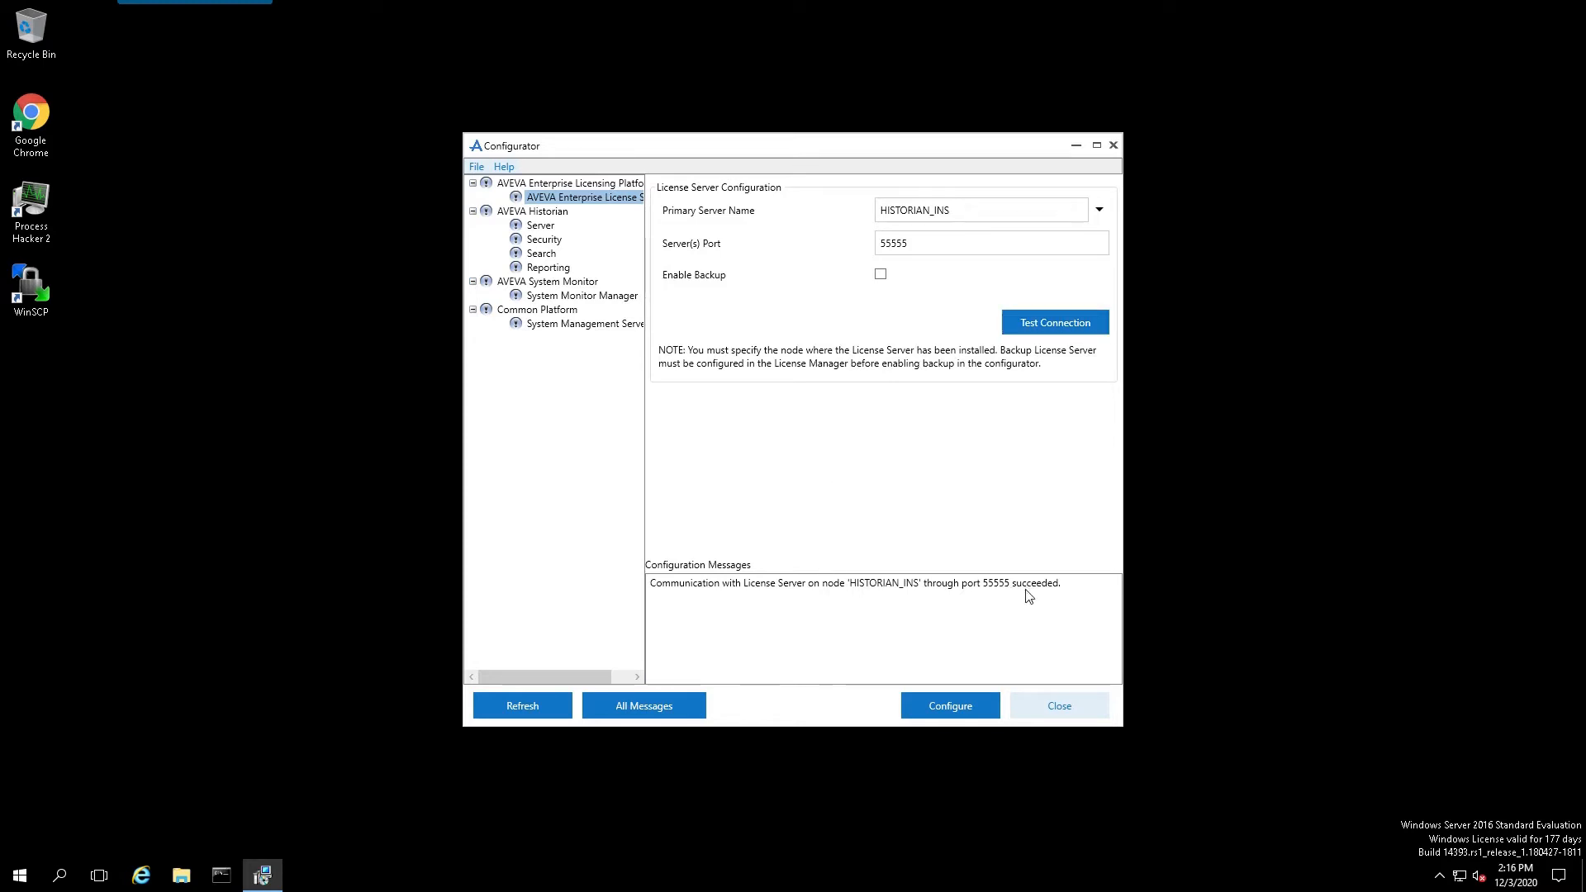
click(950, 709)
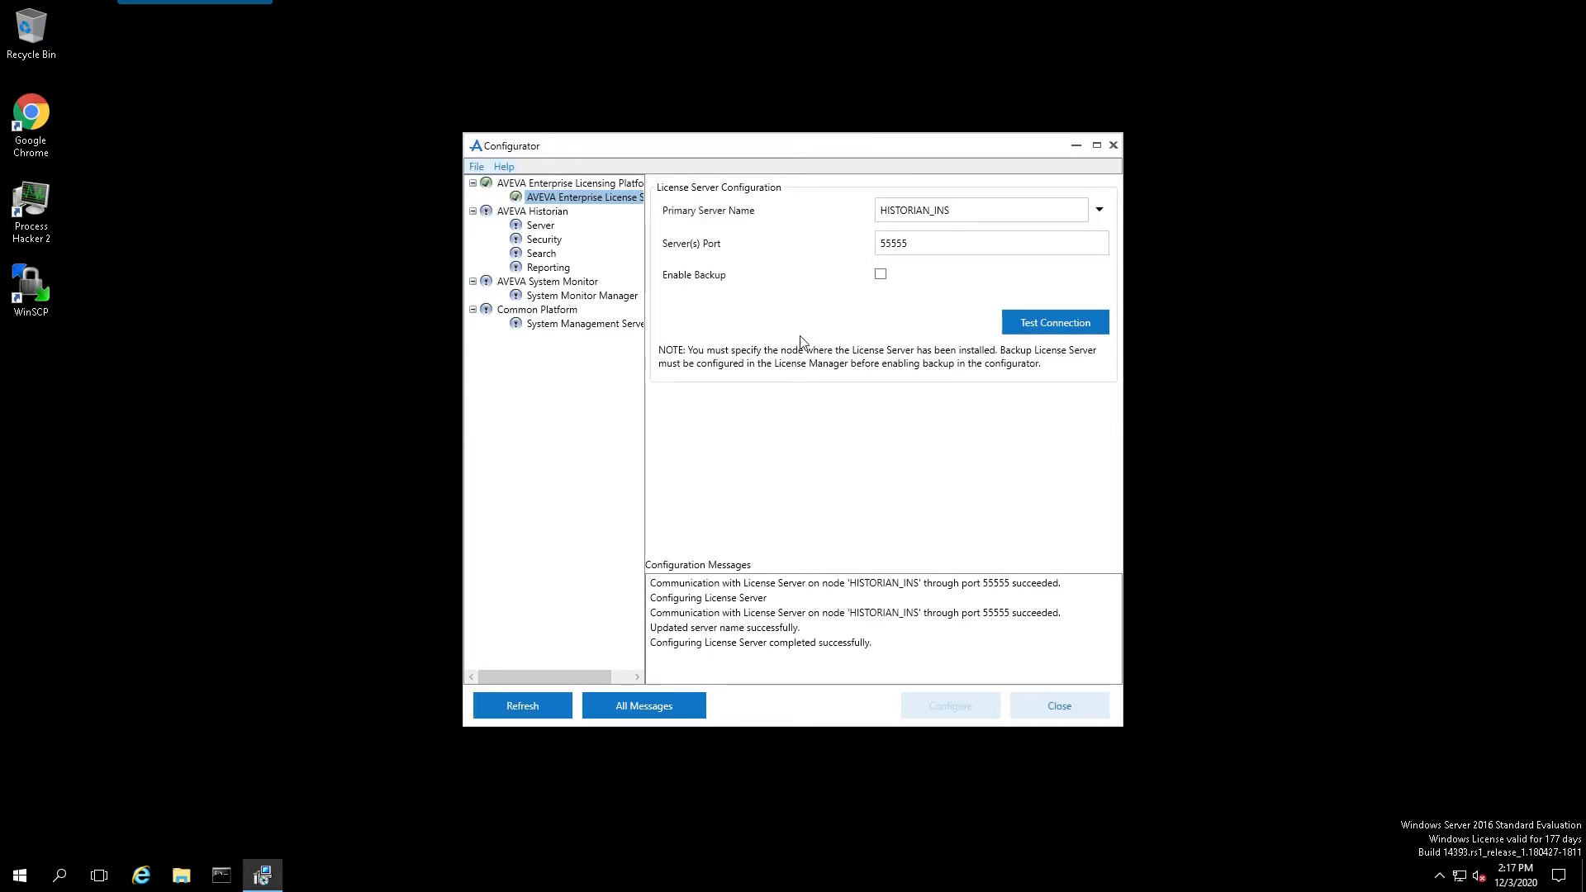
Configure the Historian server with remote access for SMC allowed and the other settings at their defaults
click(541, 226)
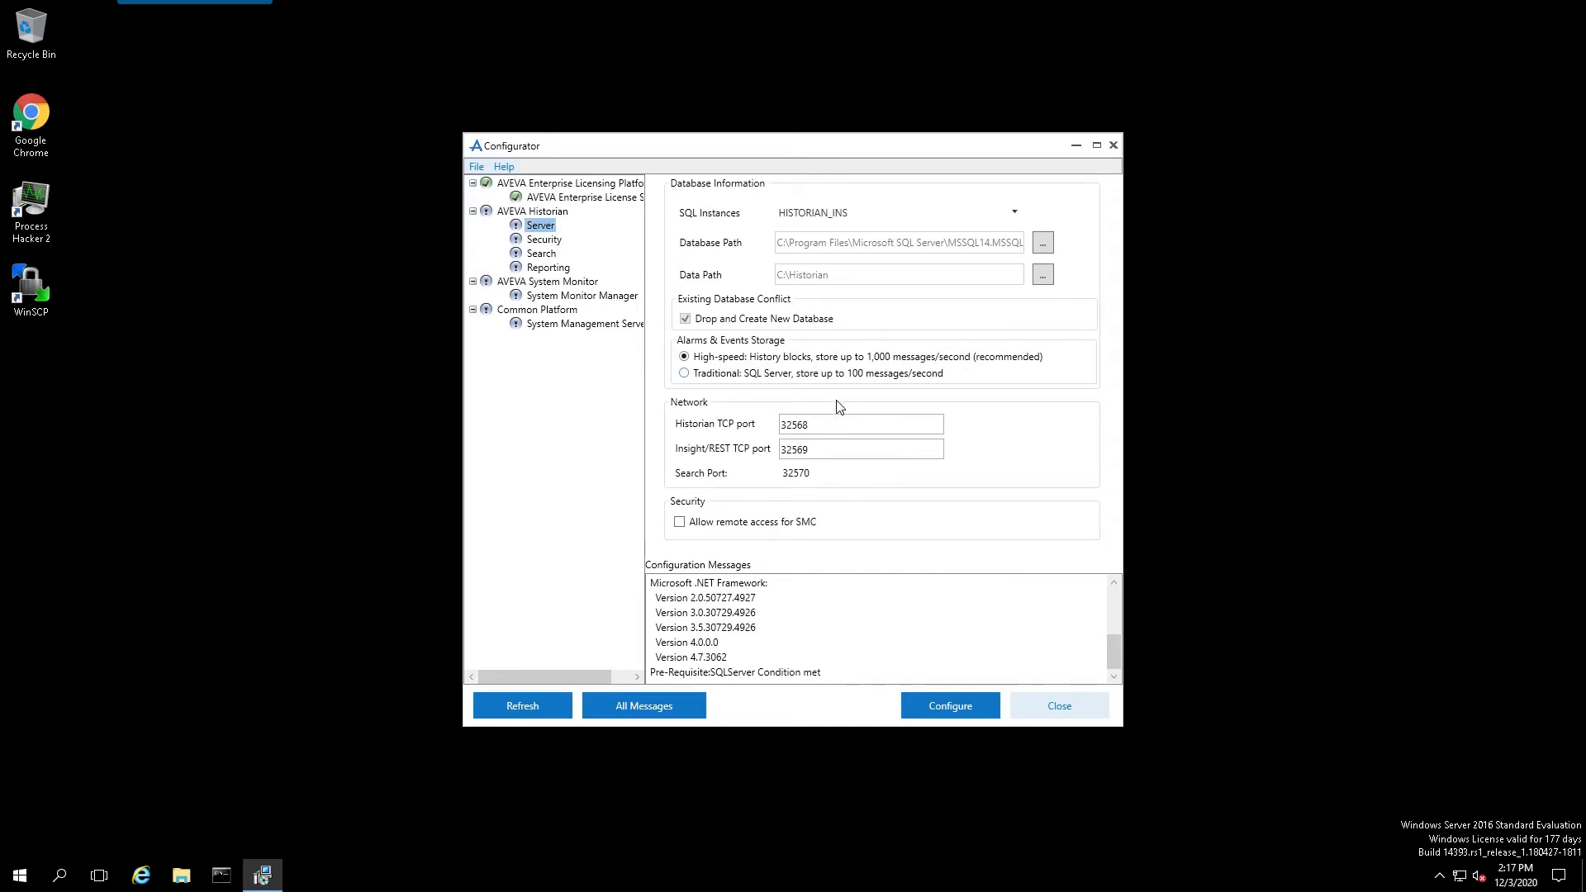
click(680, 523)
click(952, 707)
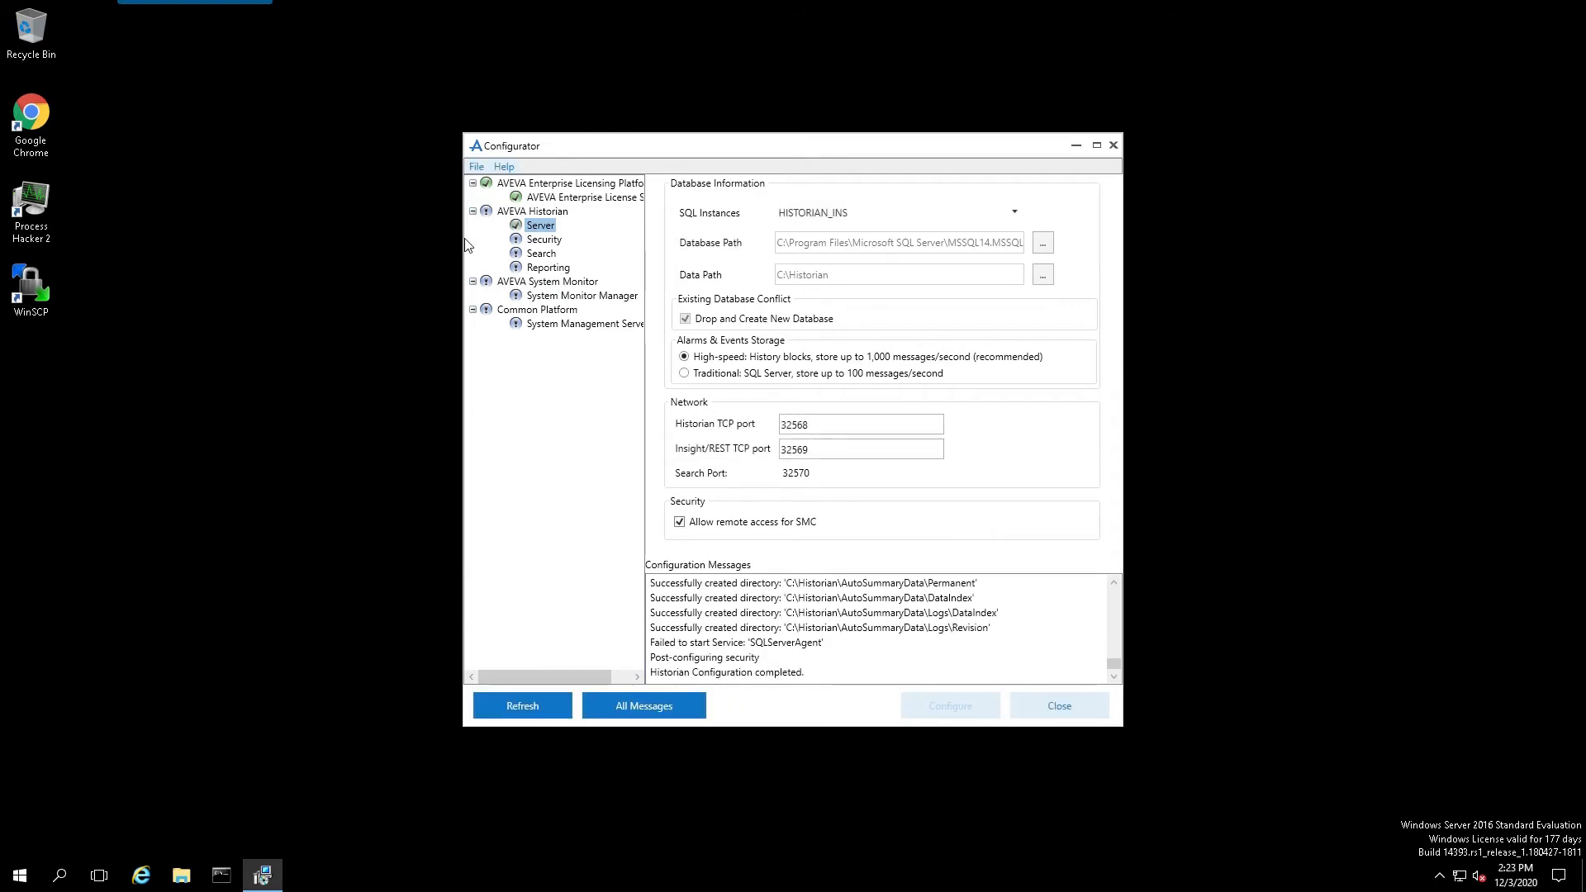
Configure Historian security with the existing users and Historian search with its default paths and reindexing enabled
click(541, 239)
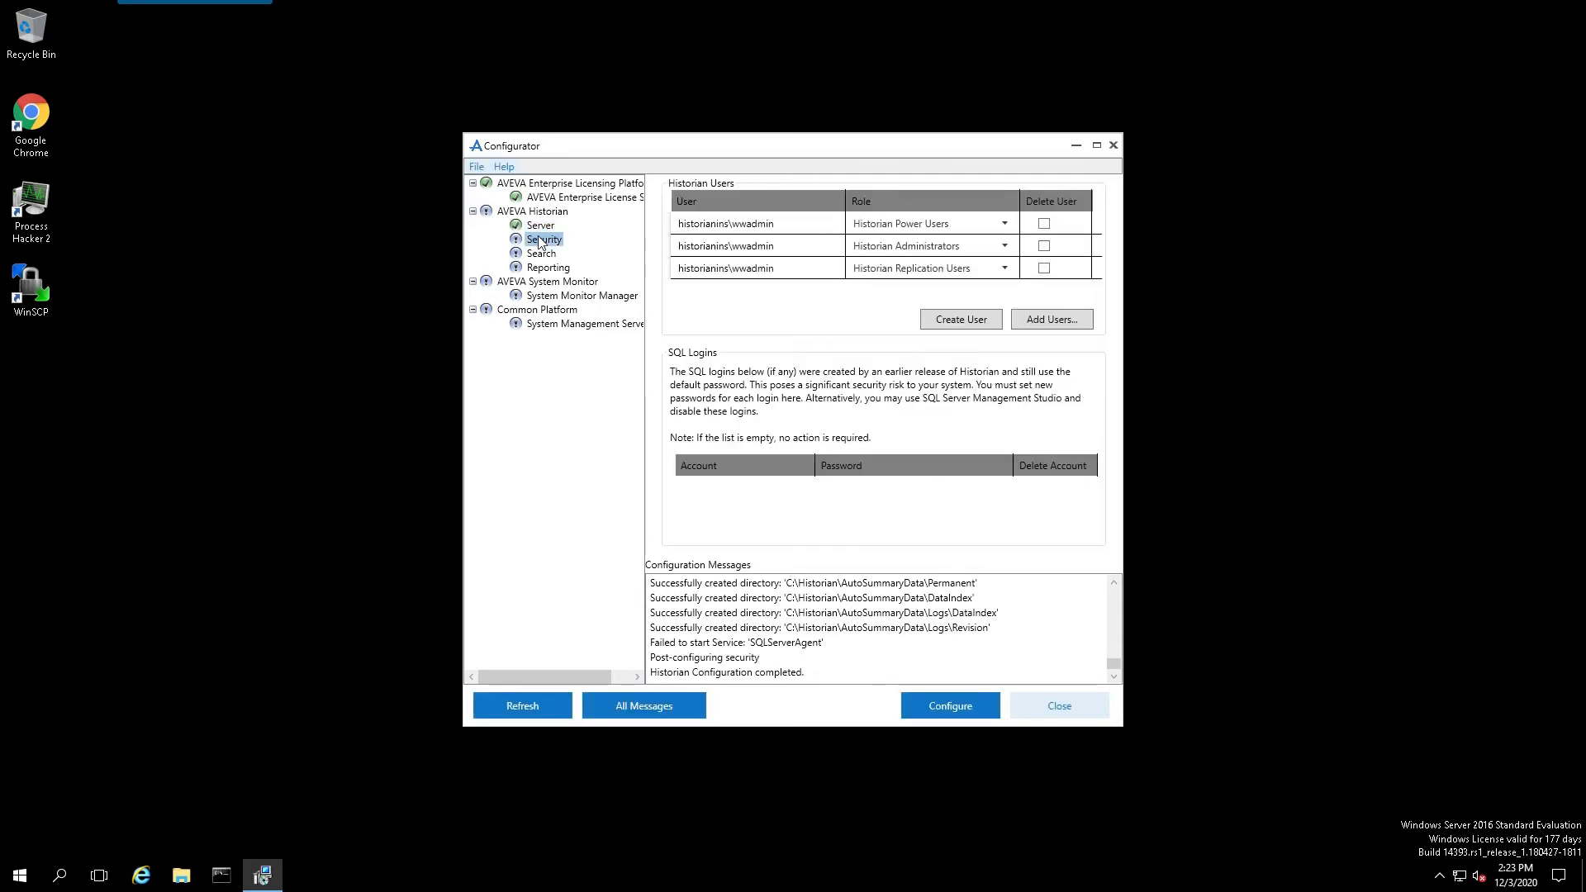
click(931, 706)
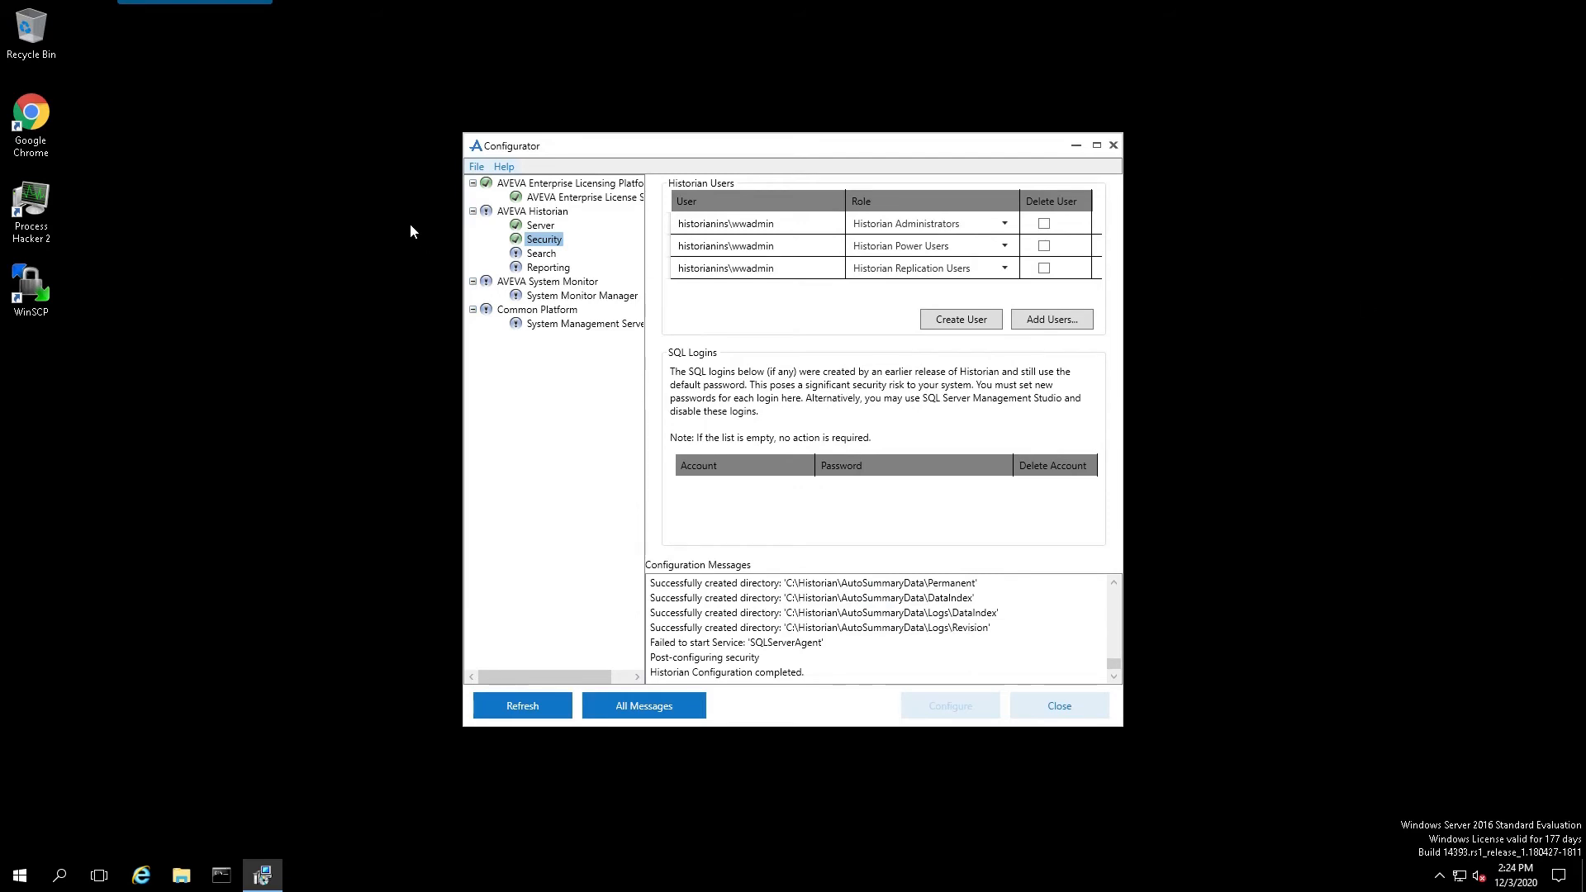
click(536, 253)
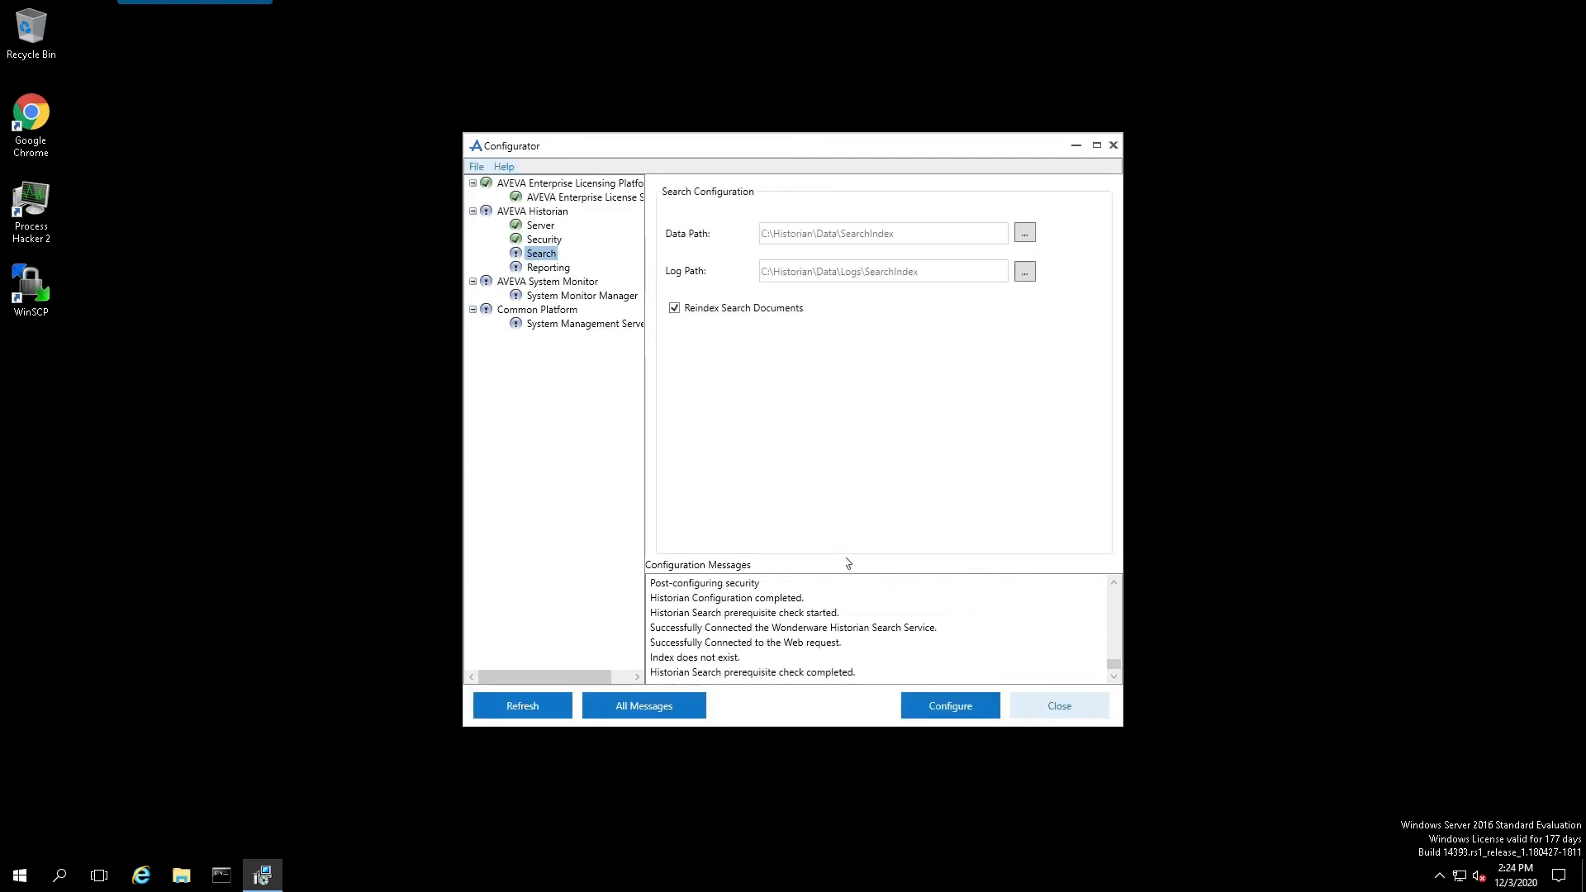
click(937, 708)
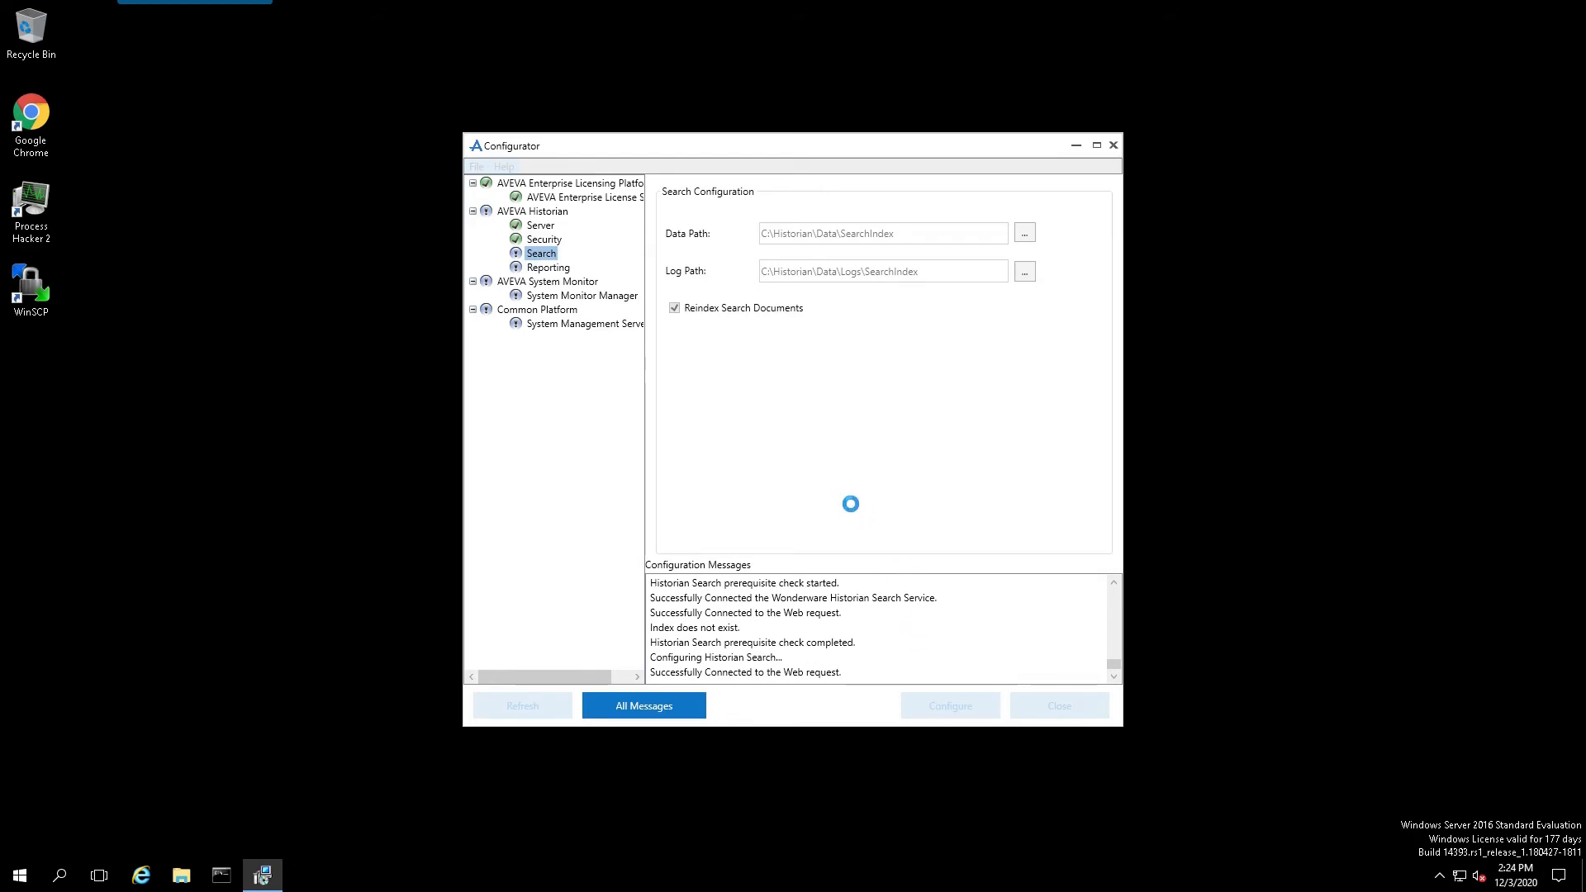
Review the Reporting and System Monitor Manager settings, then configure the Common Platform with no System Management Server
click(550, 269)
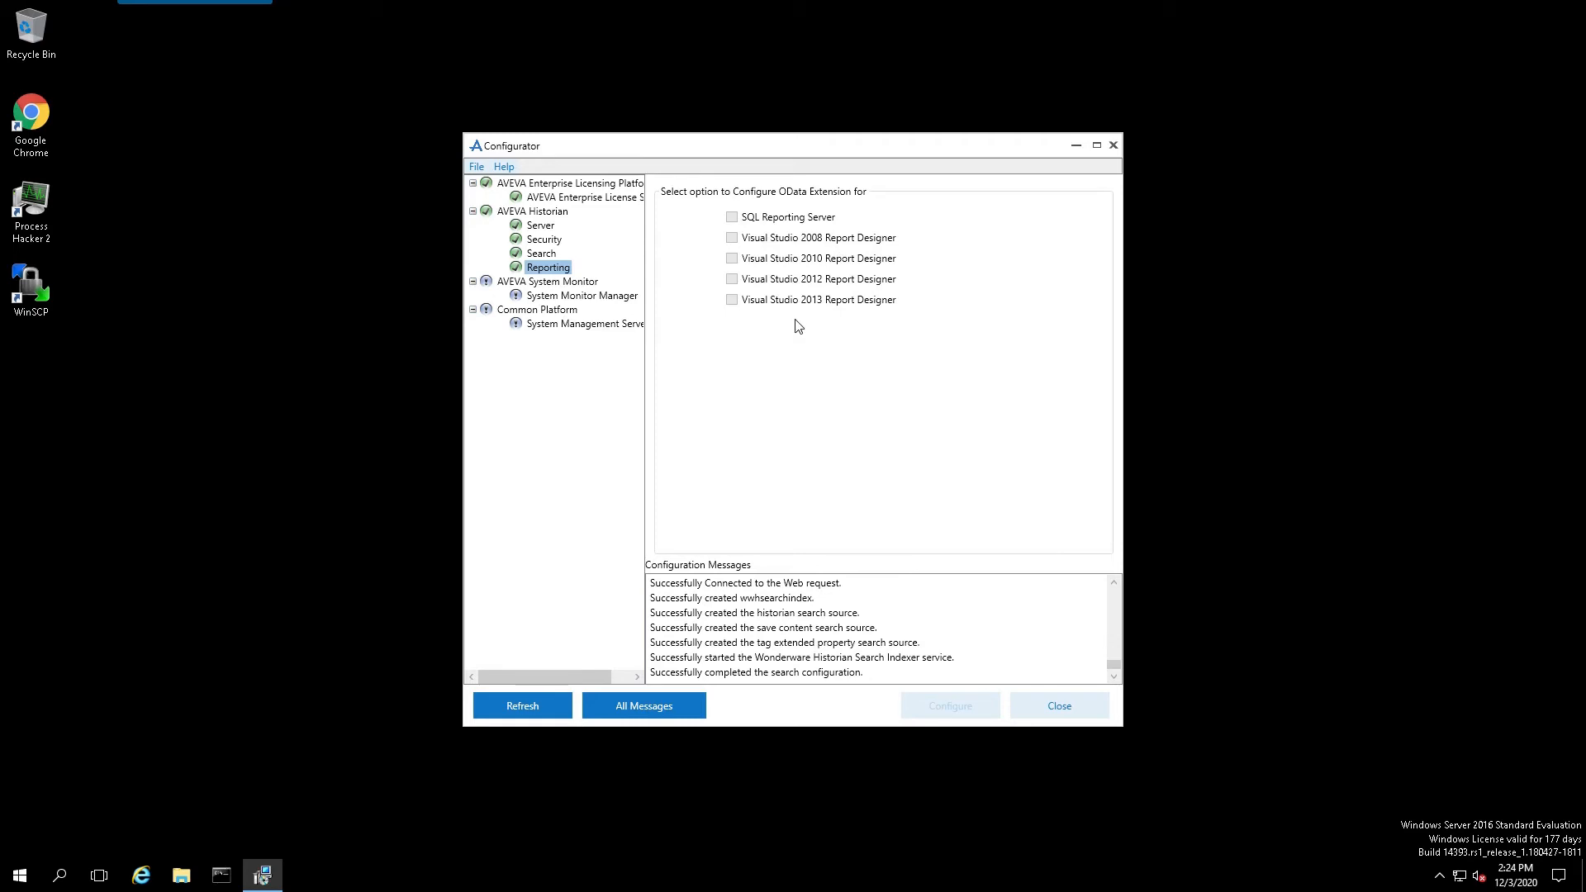
click(567, 299)
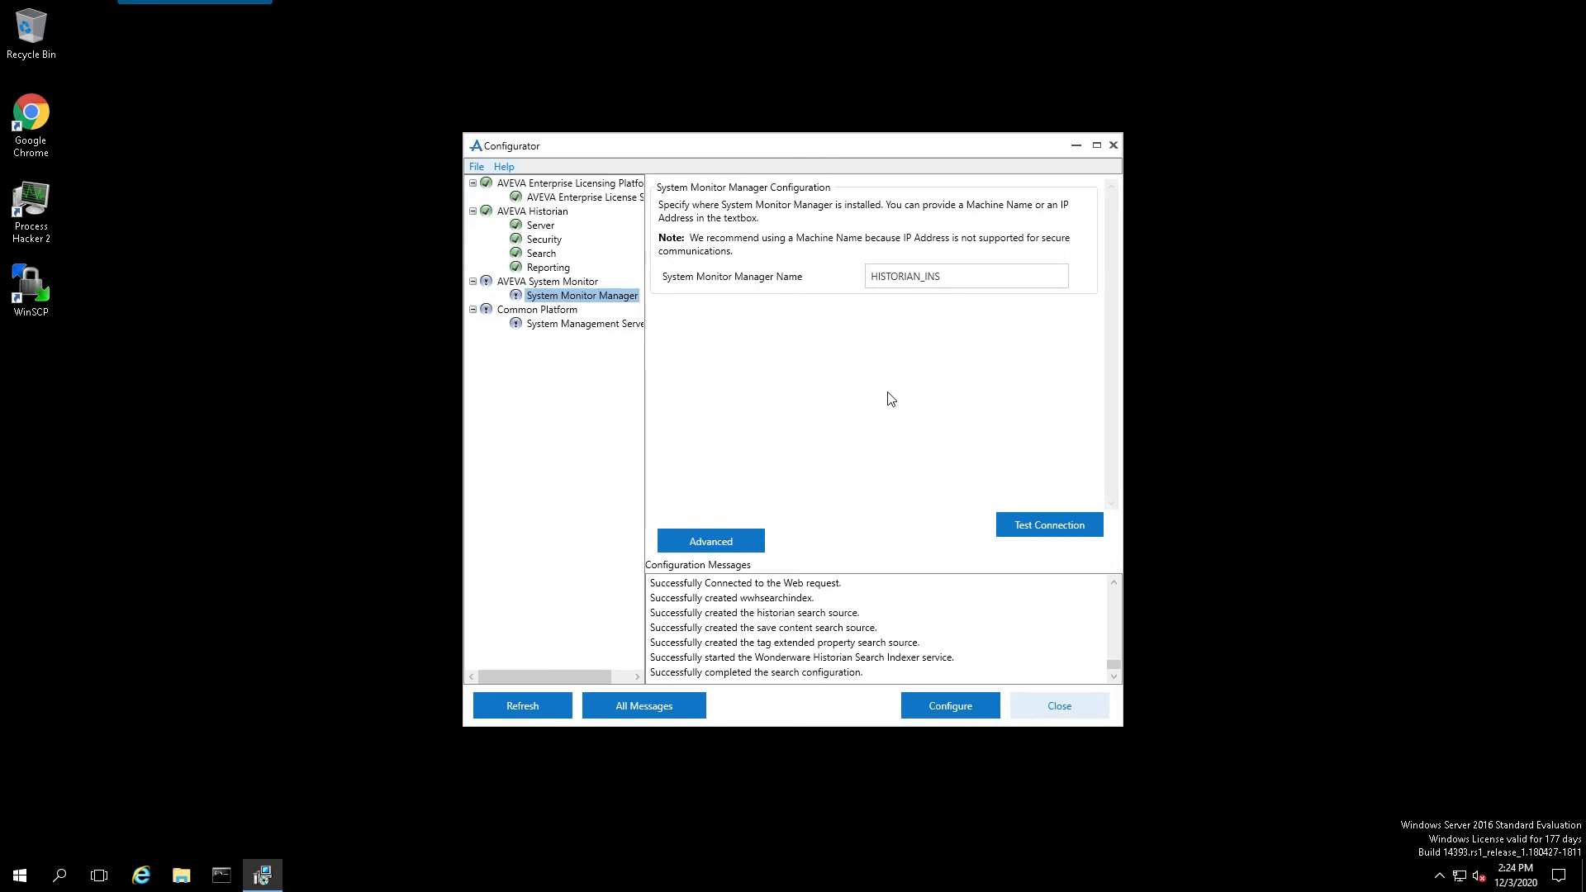
click(566, 325)
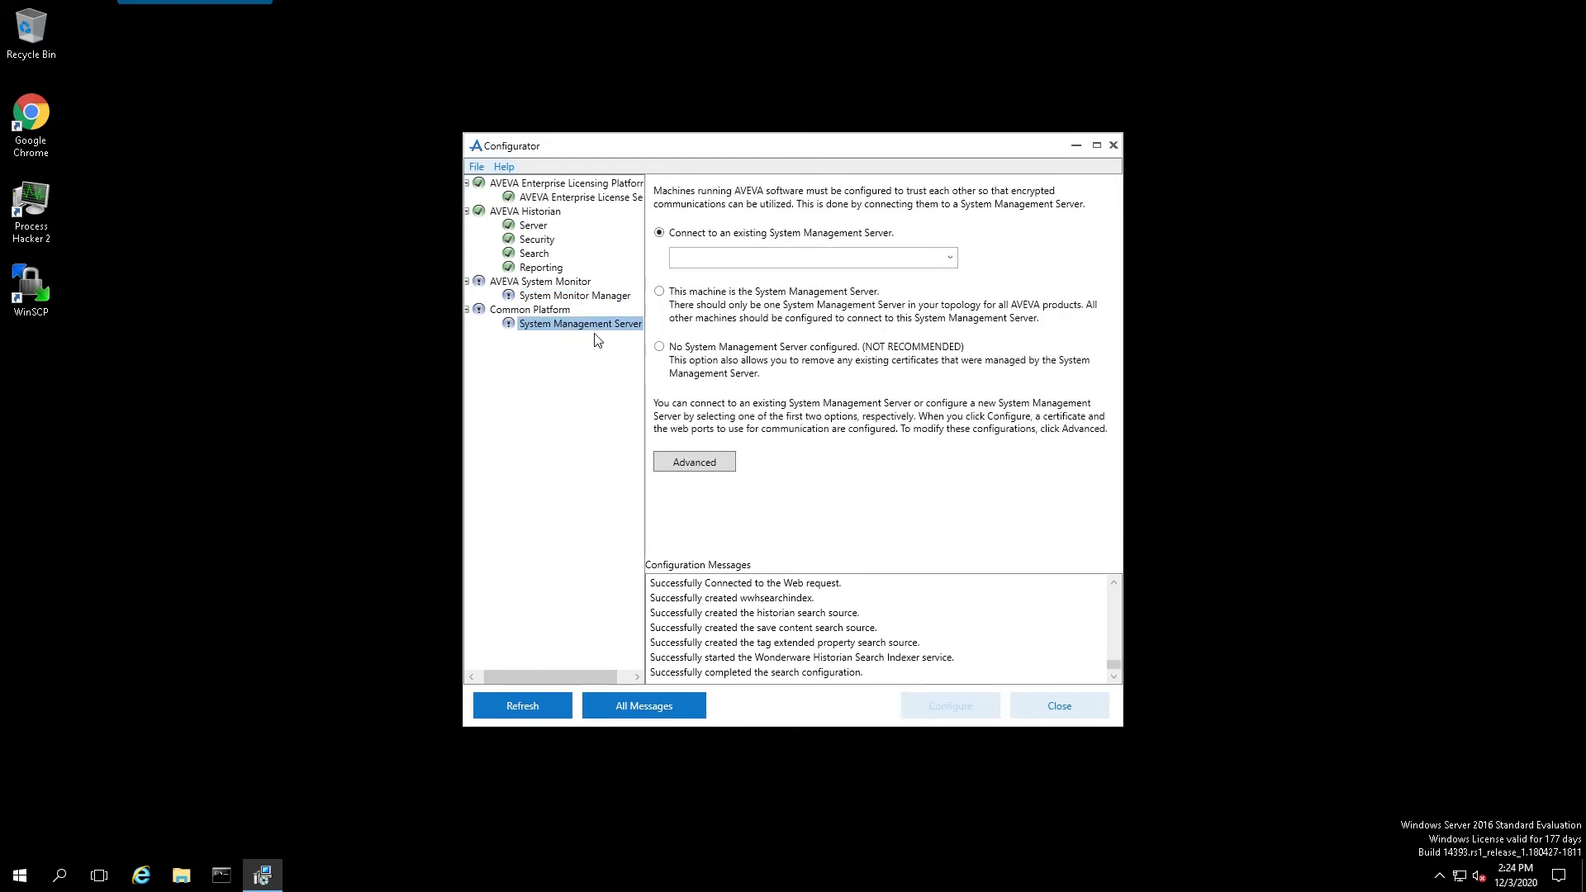
click(659, 348)
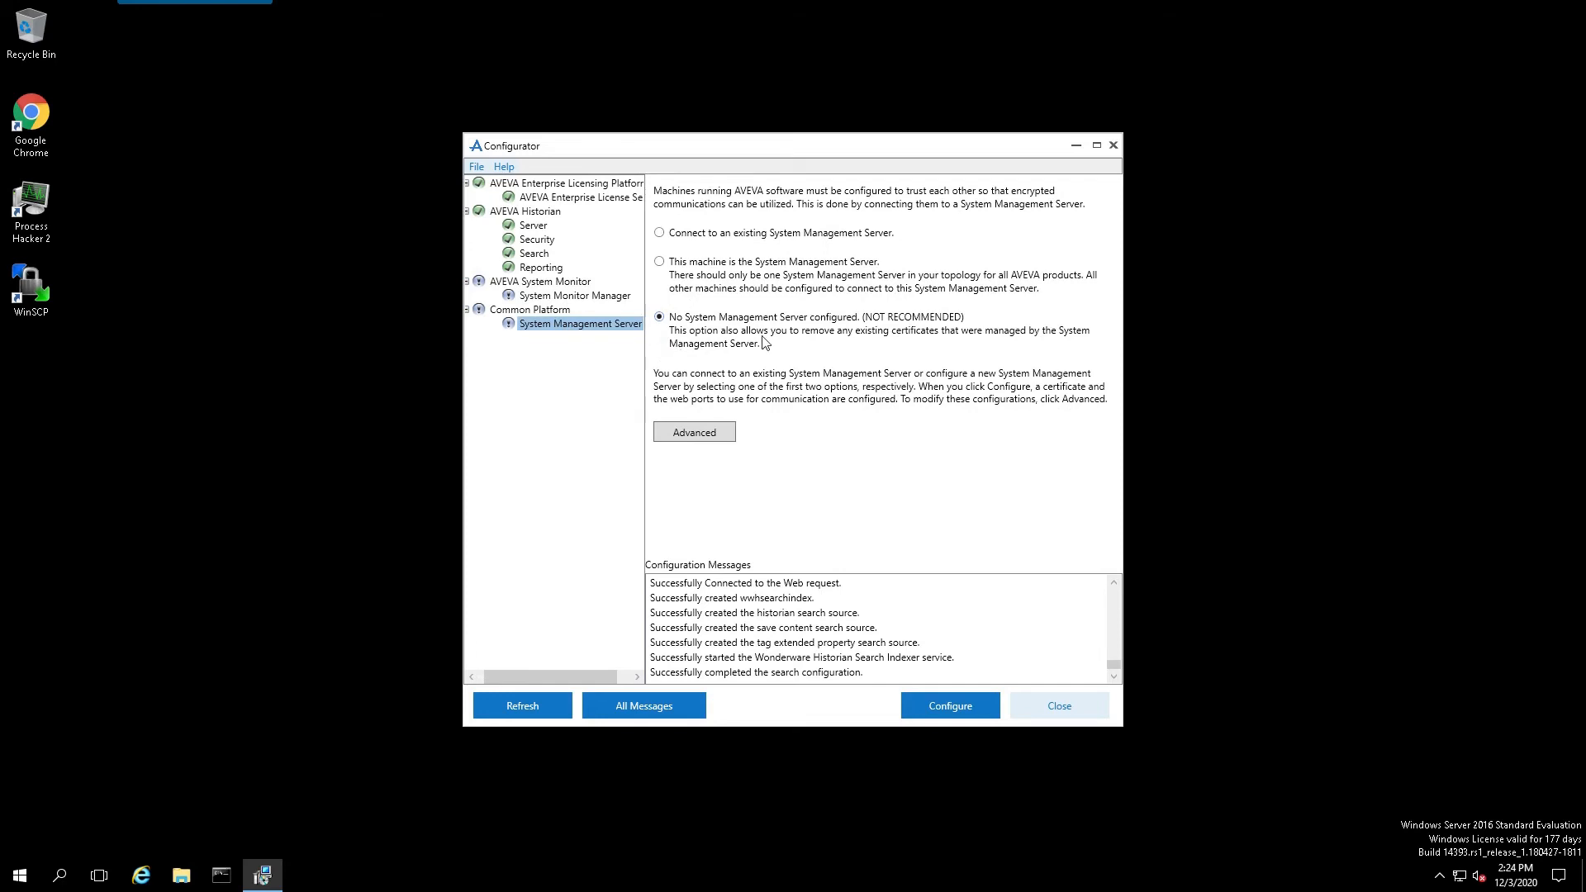
click(947, 710)
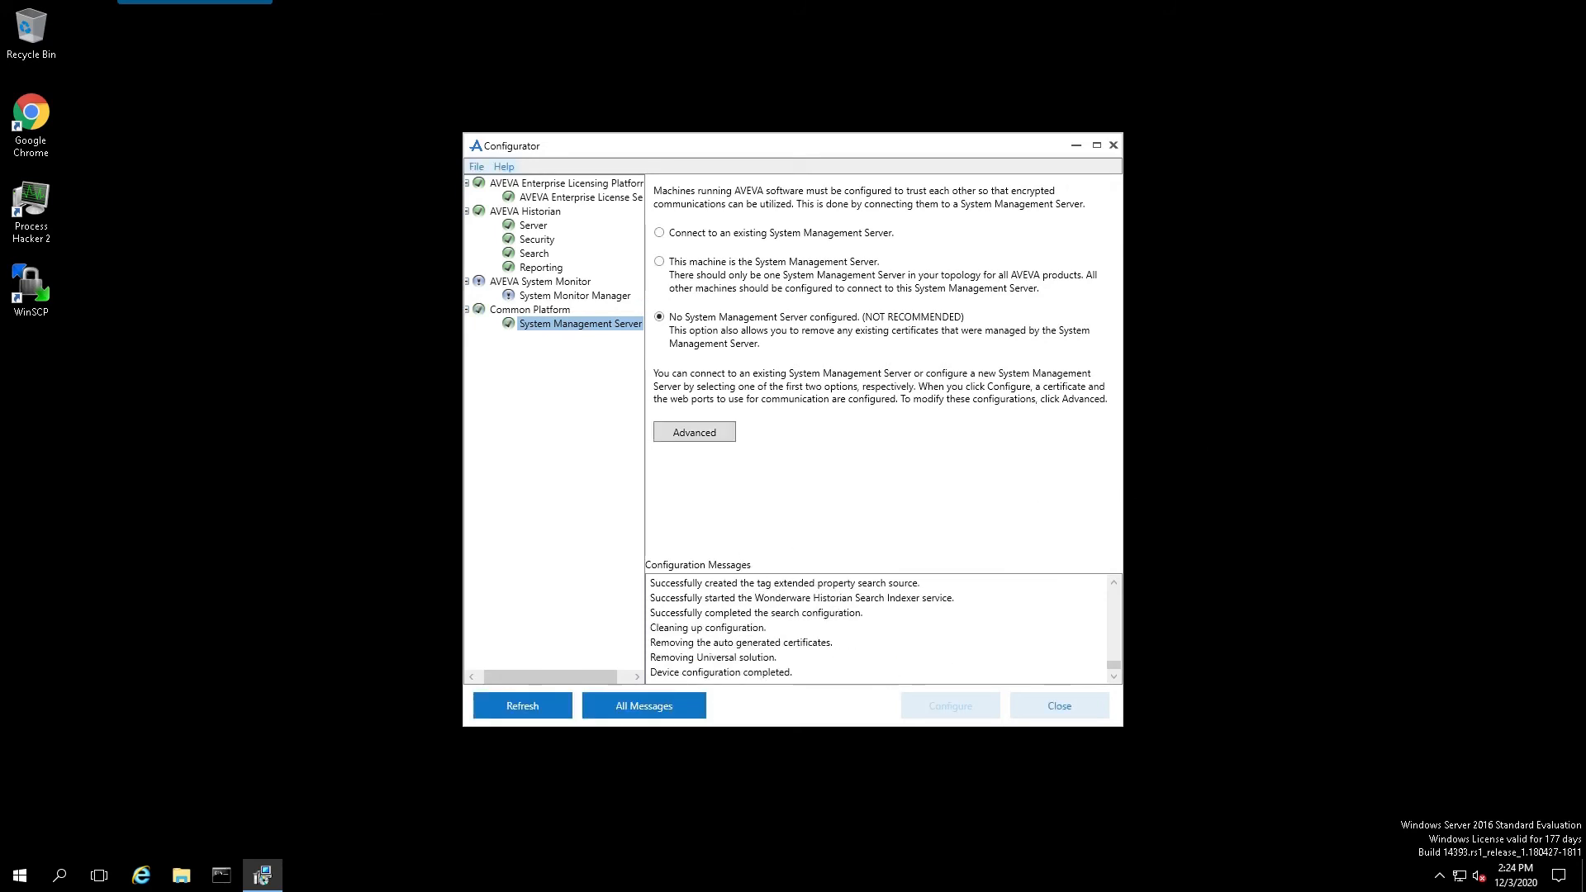
Exit the Configurator without configuring System Monitor Manager and restart the computer immediately to finalize the installation
click(1058, 709)
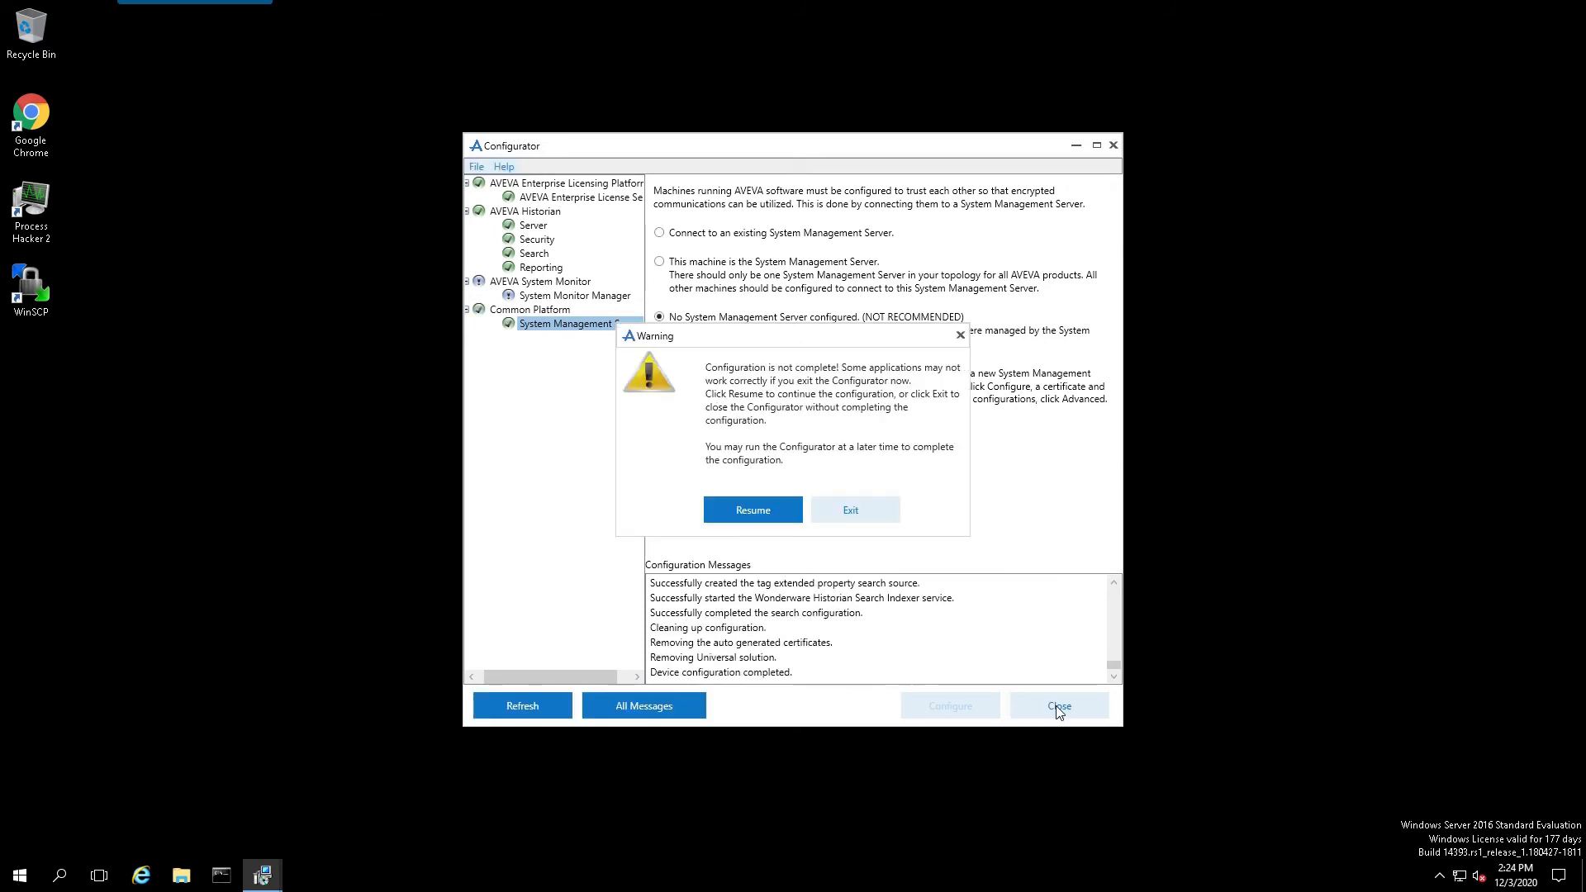
click(862, 518)
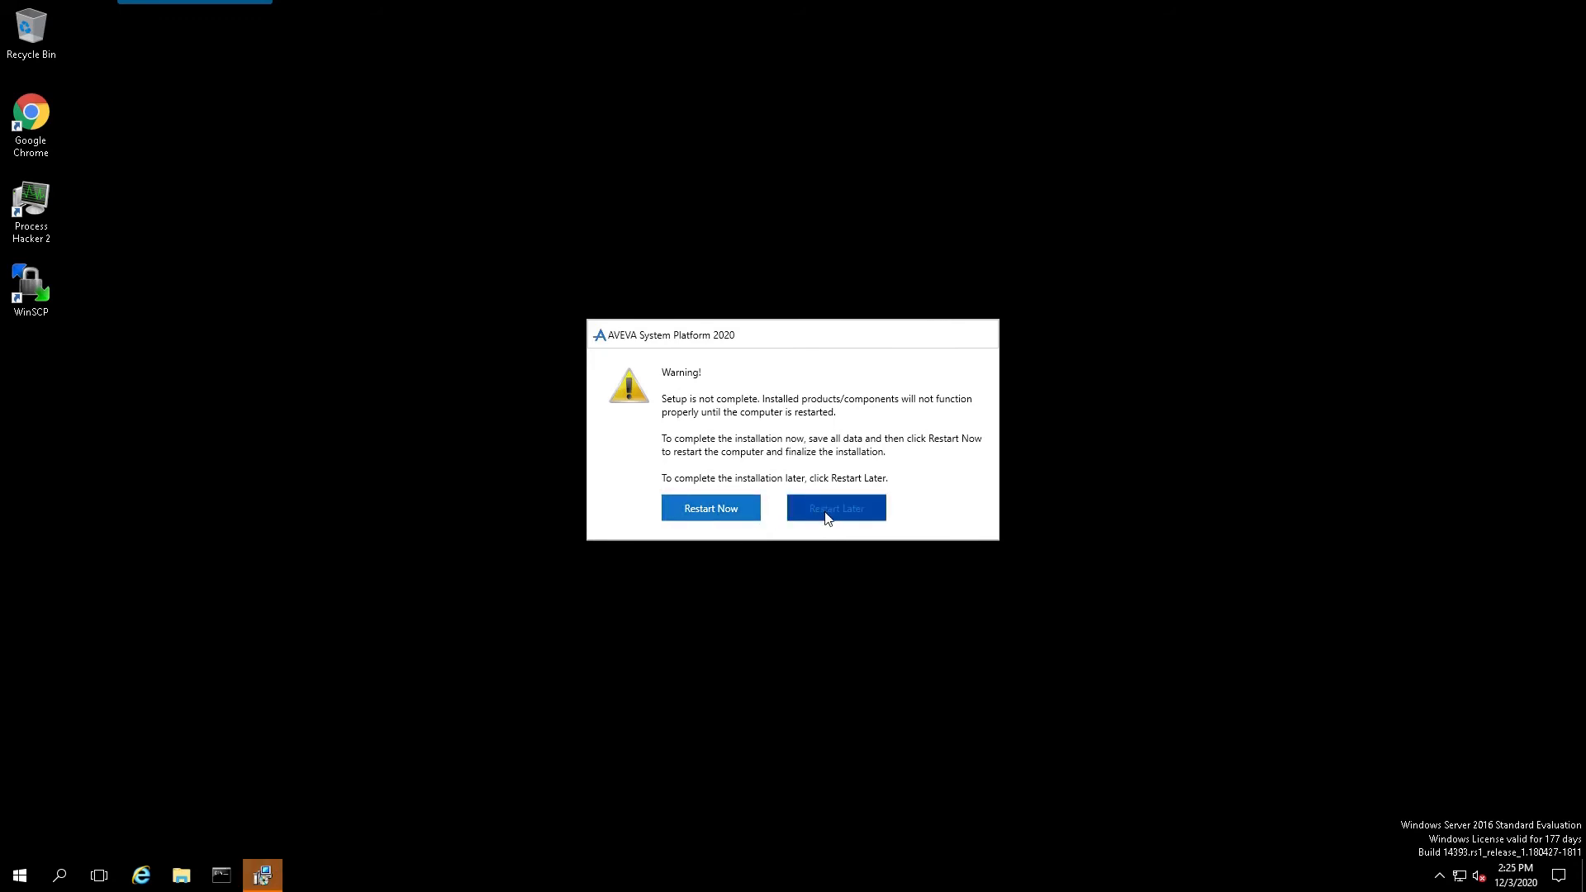
click(690, 510)
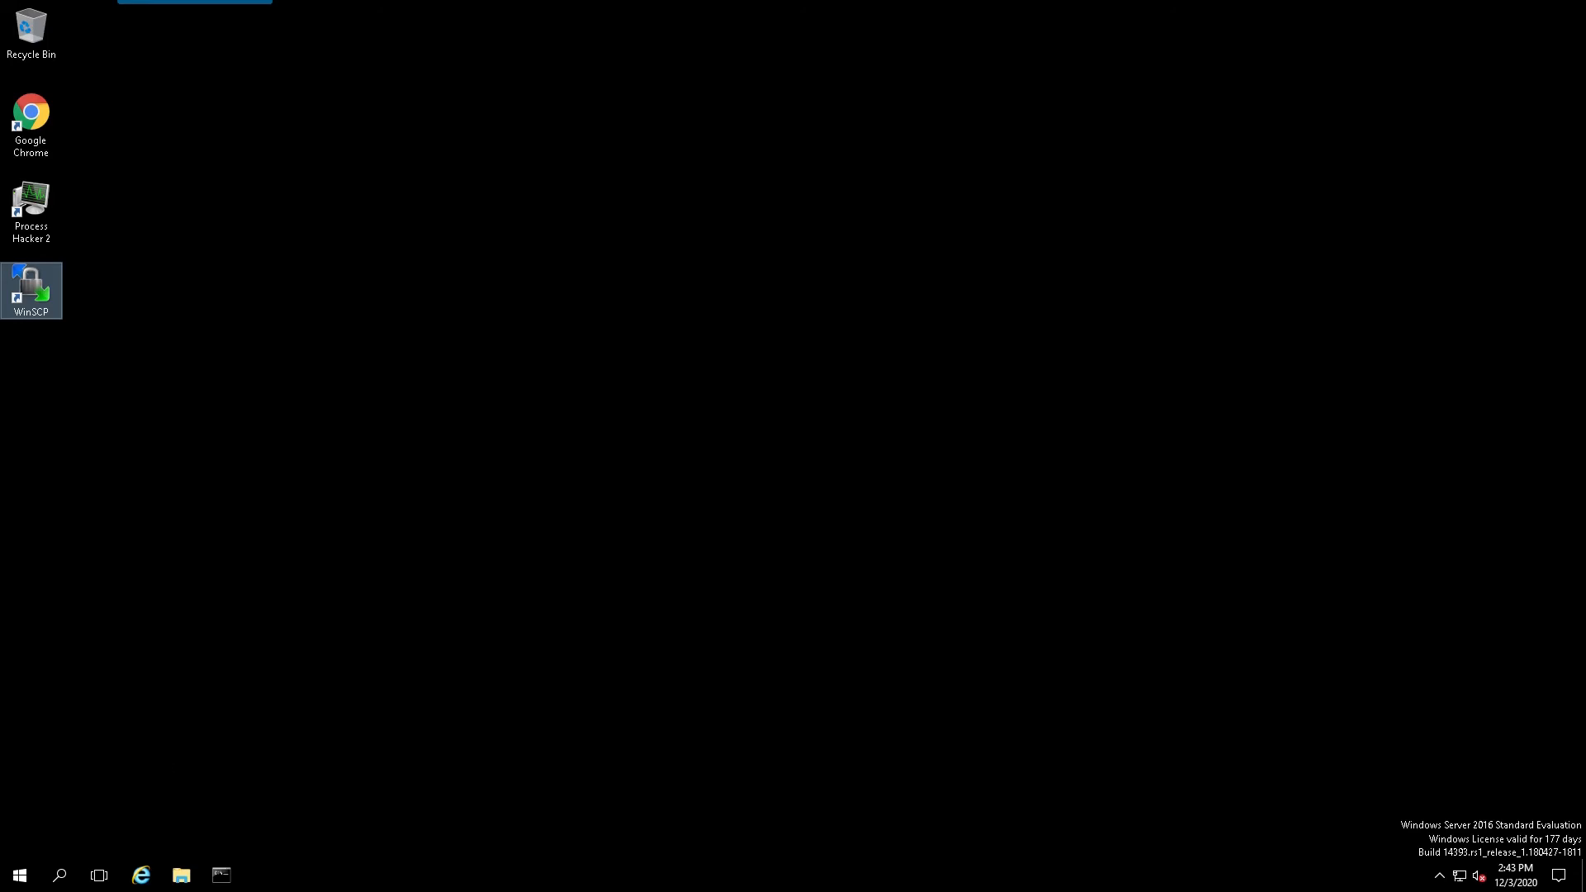
Open the AVEVA Enterprise License Manager and show the details of license server HISTORIAN_INS
click(20, 875)
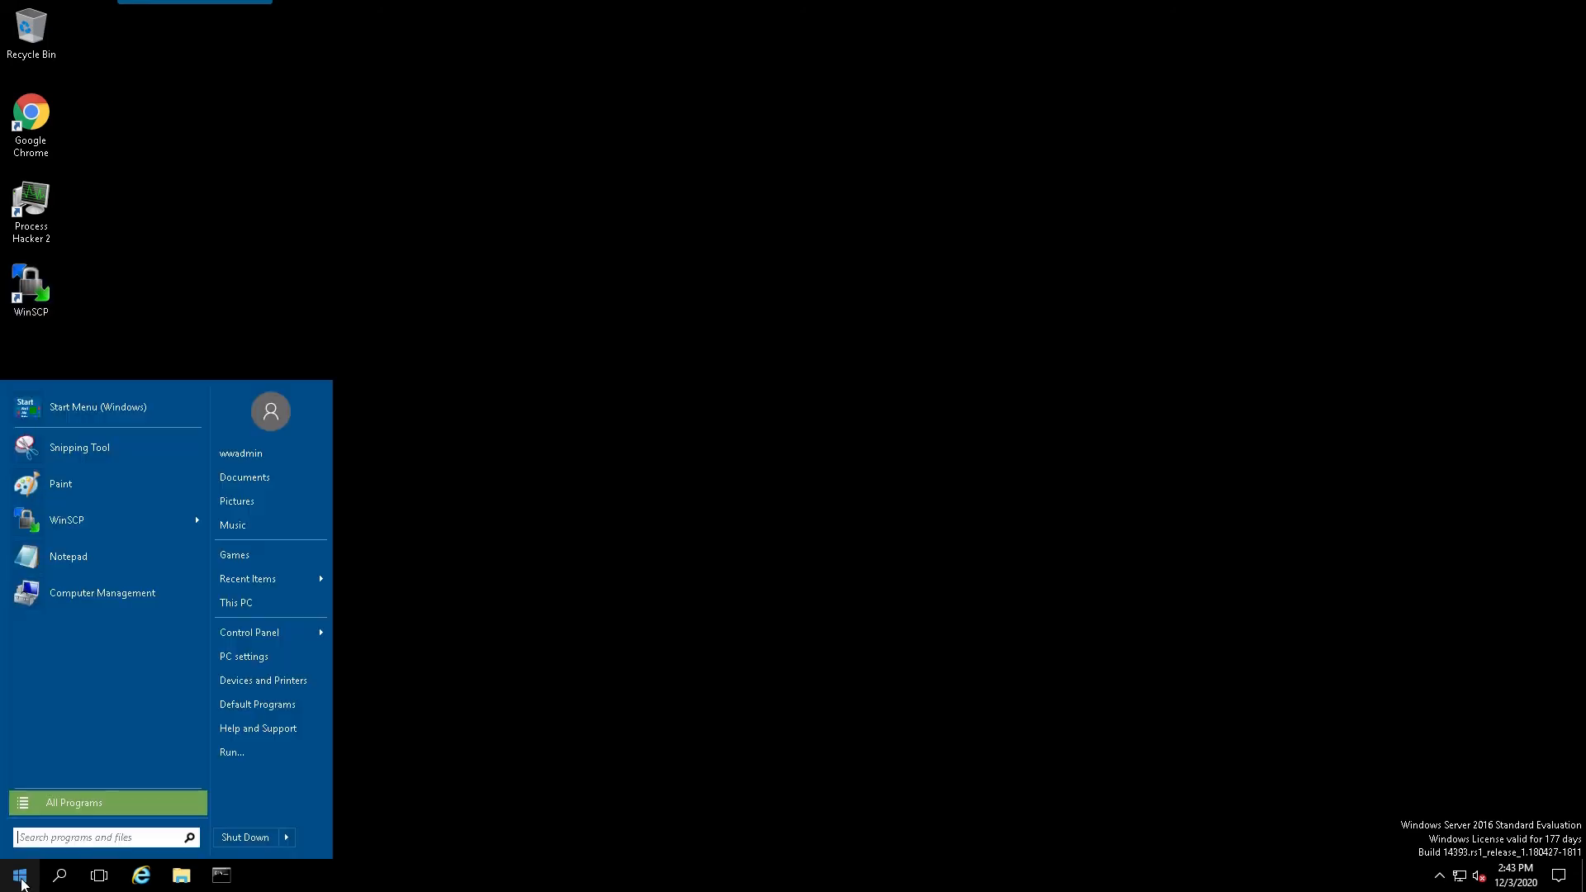
click(76, 802)
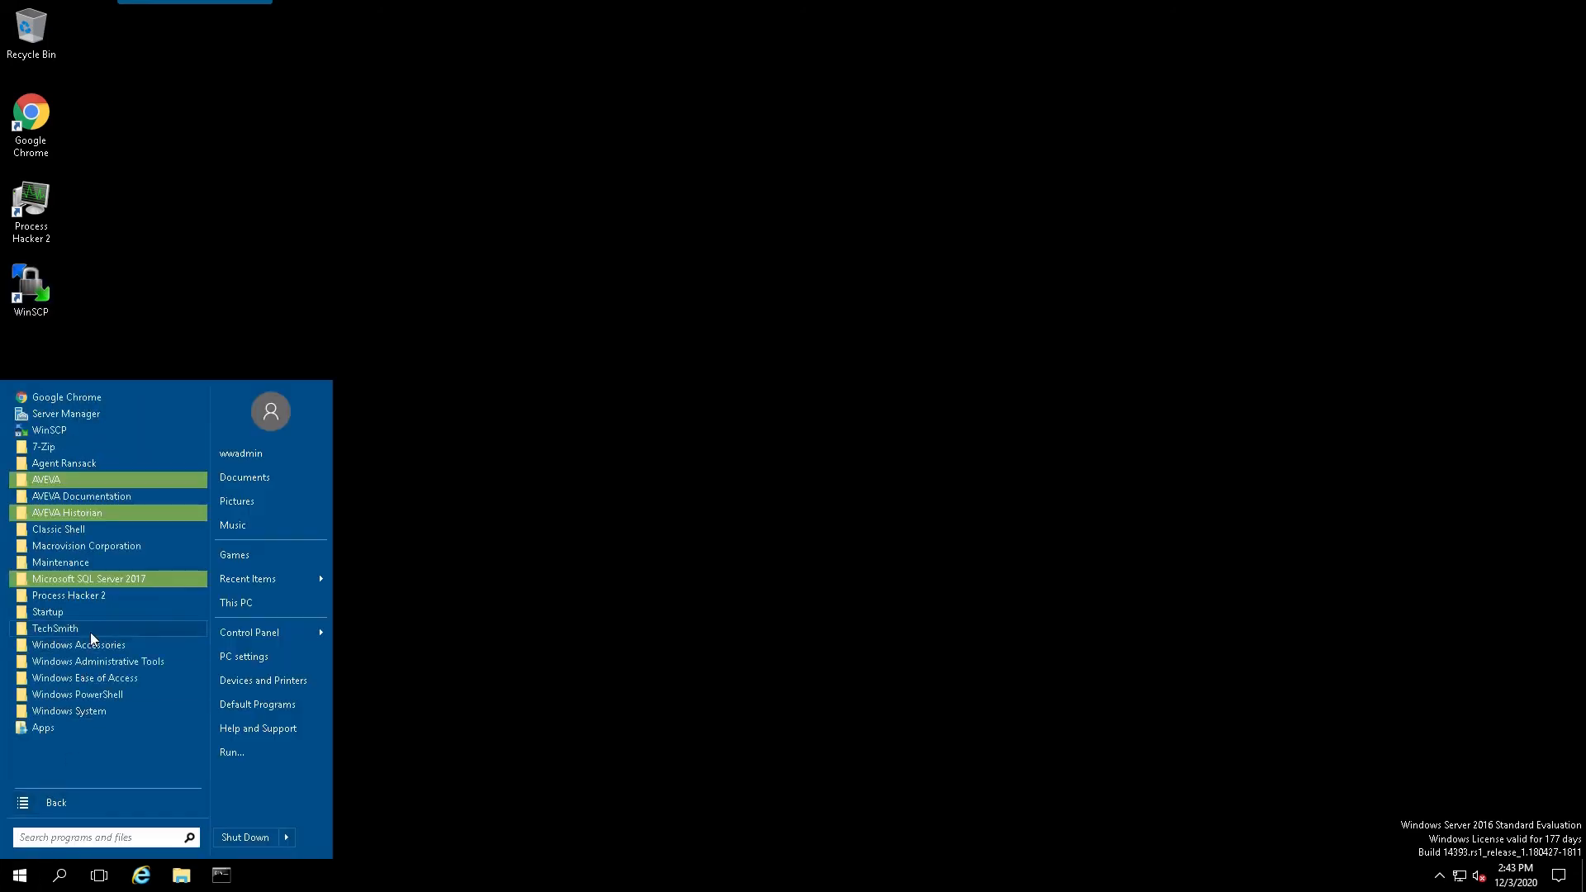
click(76, 478)
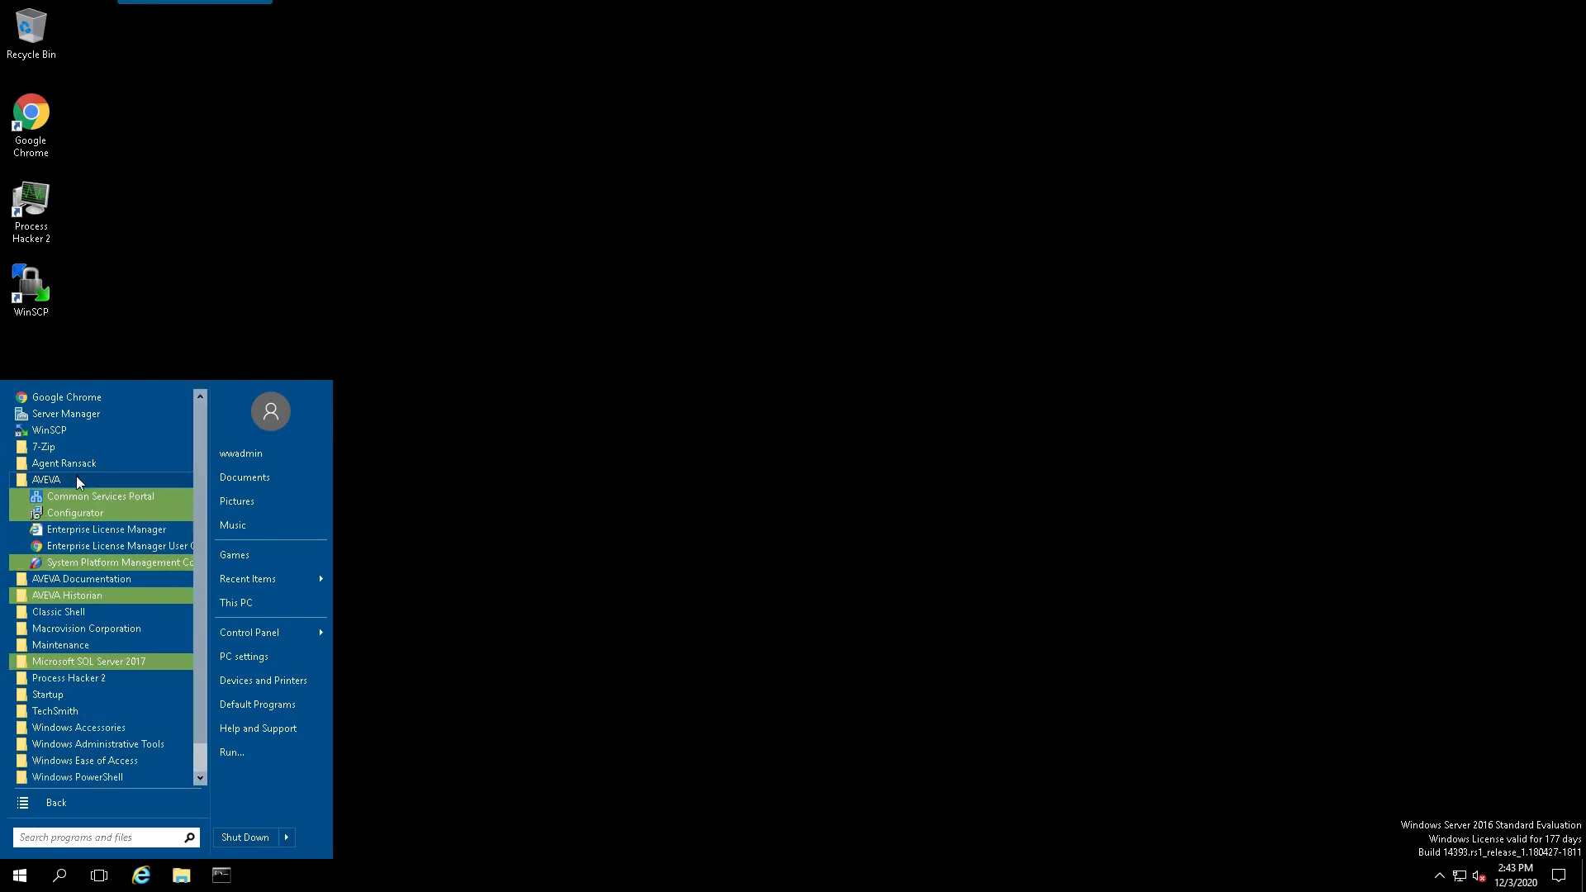
click(82, 531)
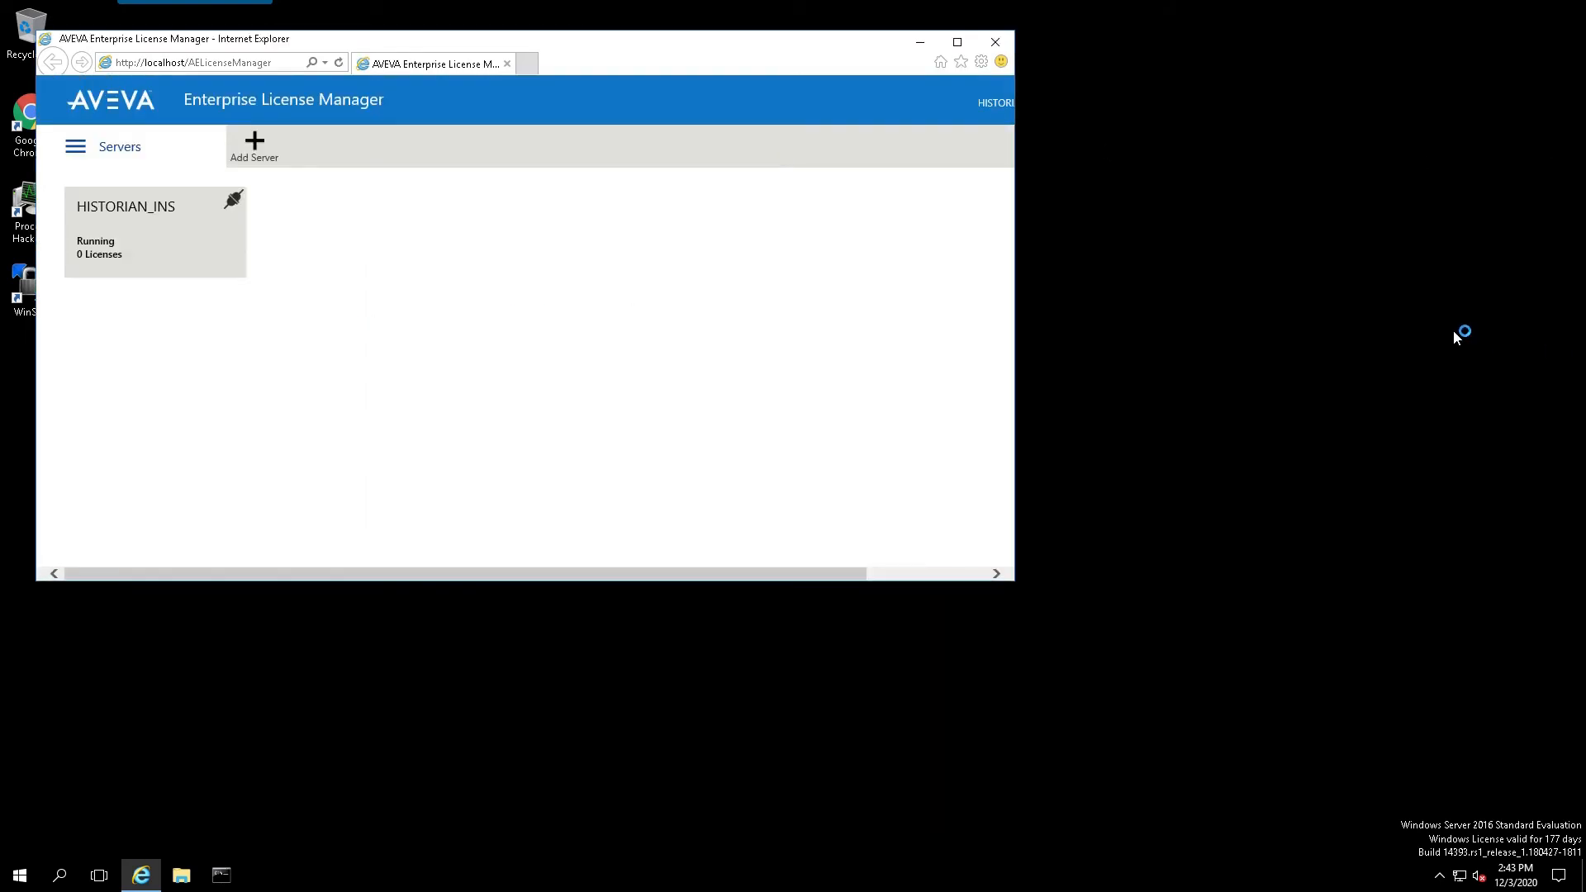
drag(331, 47, 545, 113)
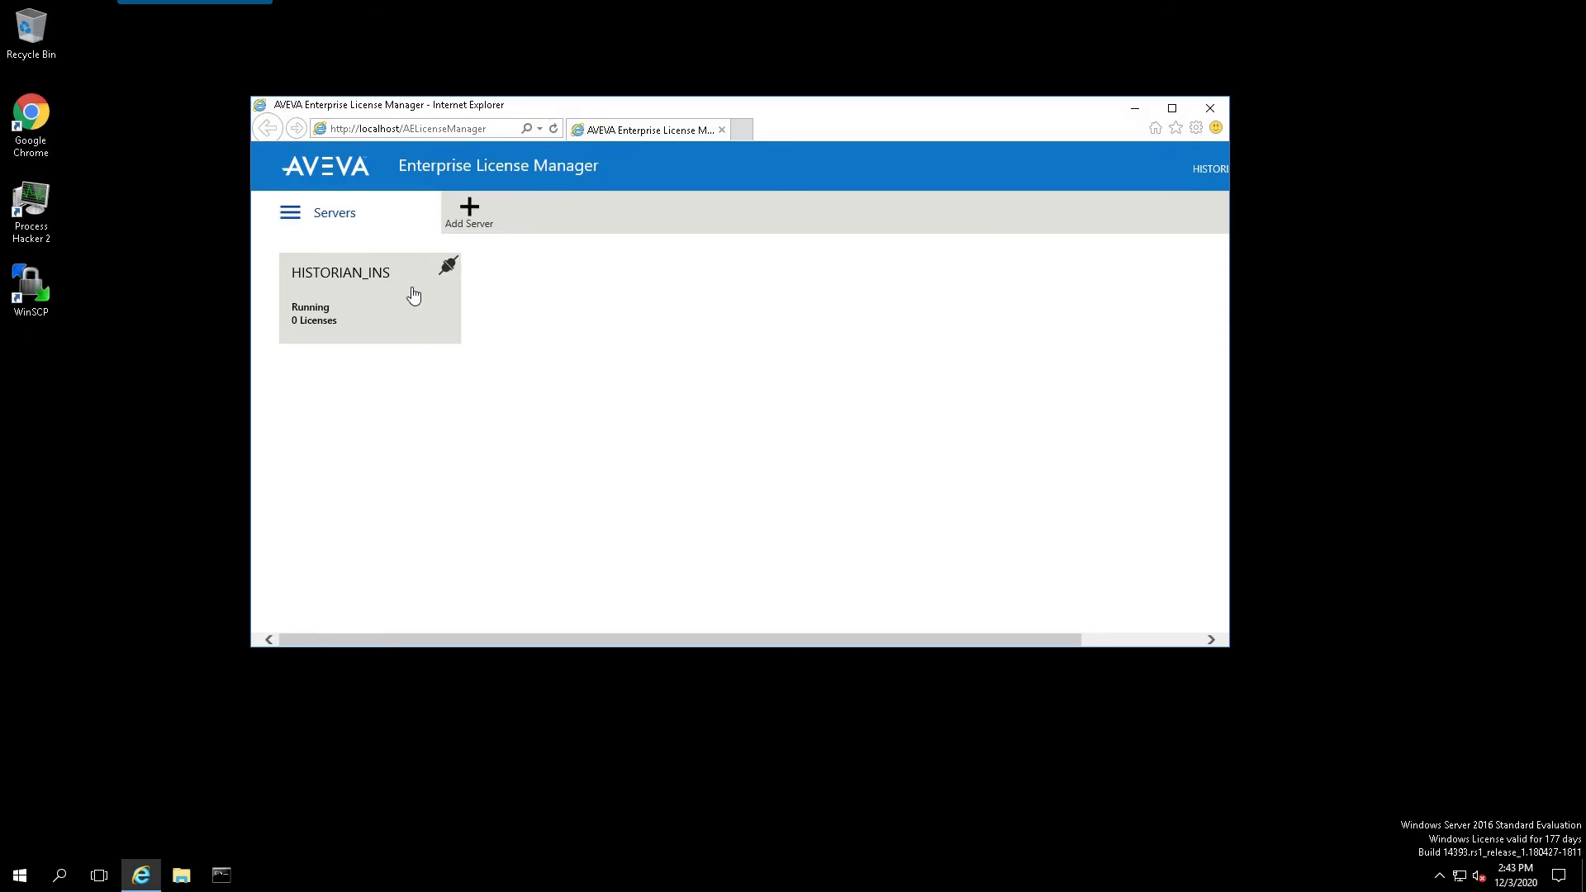
click(335, 302)
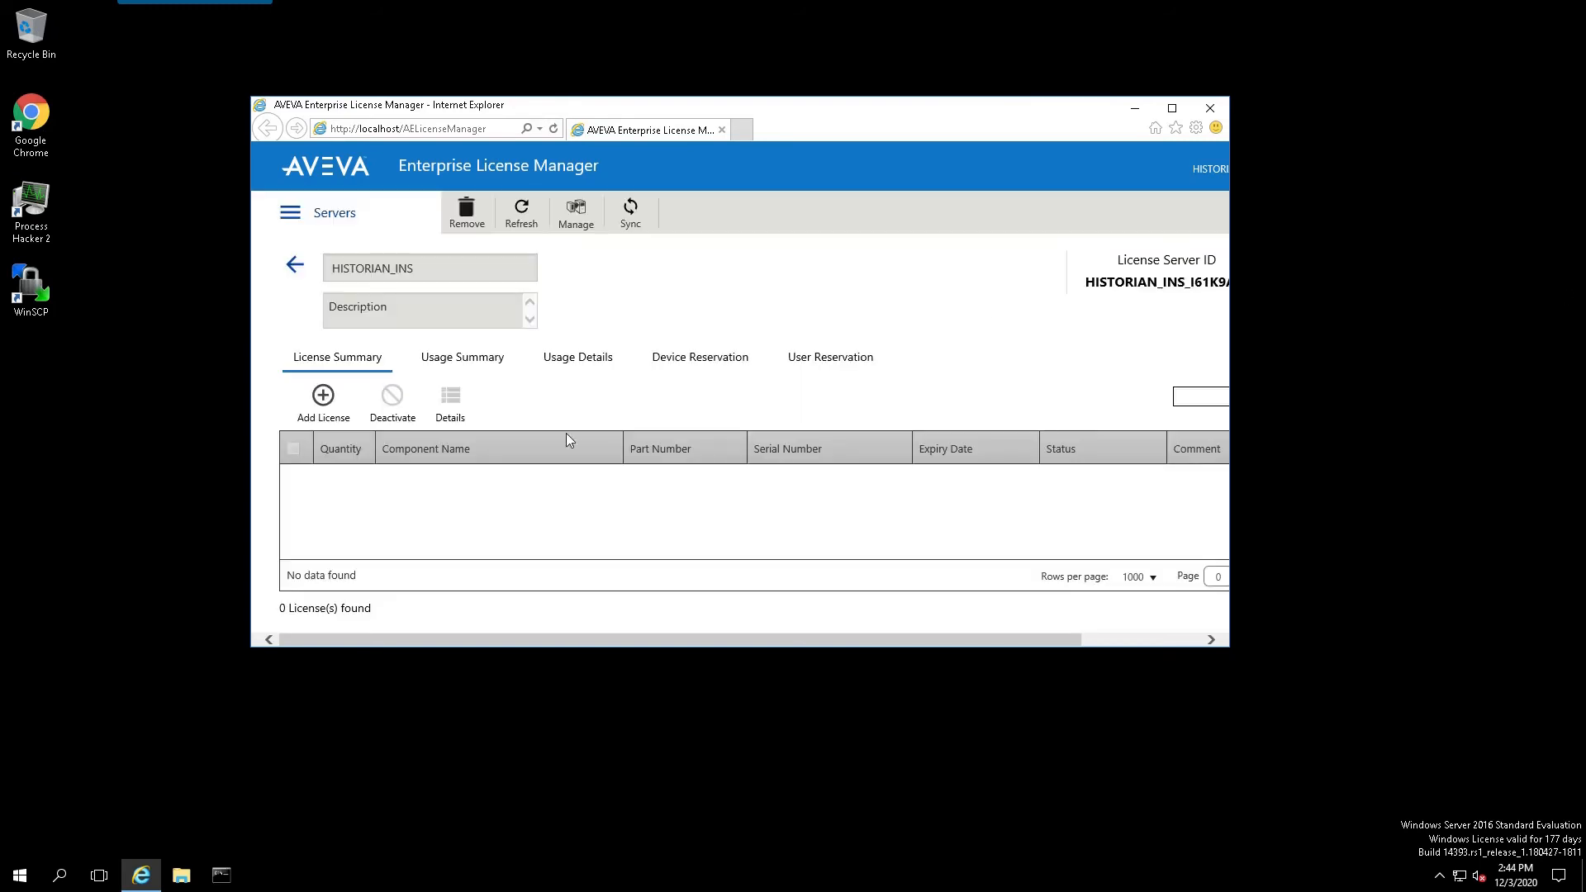
Add the license file AdvStd-35-P-20-NonFlex-2020Dec31.xml to the server and activate its AVEVA AdvDev Studio 2020 license
click(324, 397)
click(684, 289)
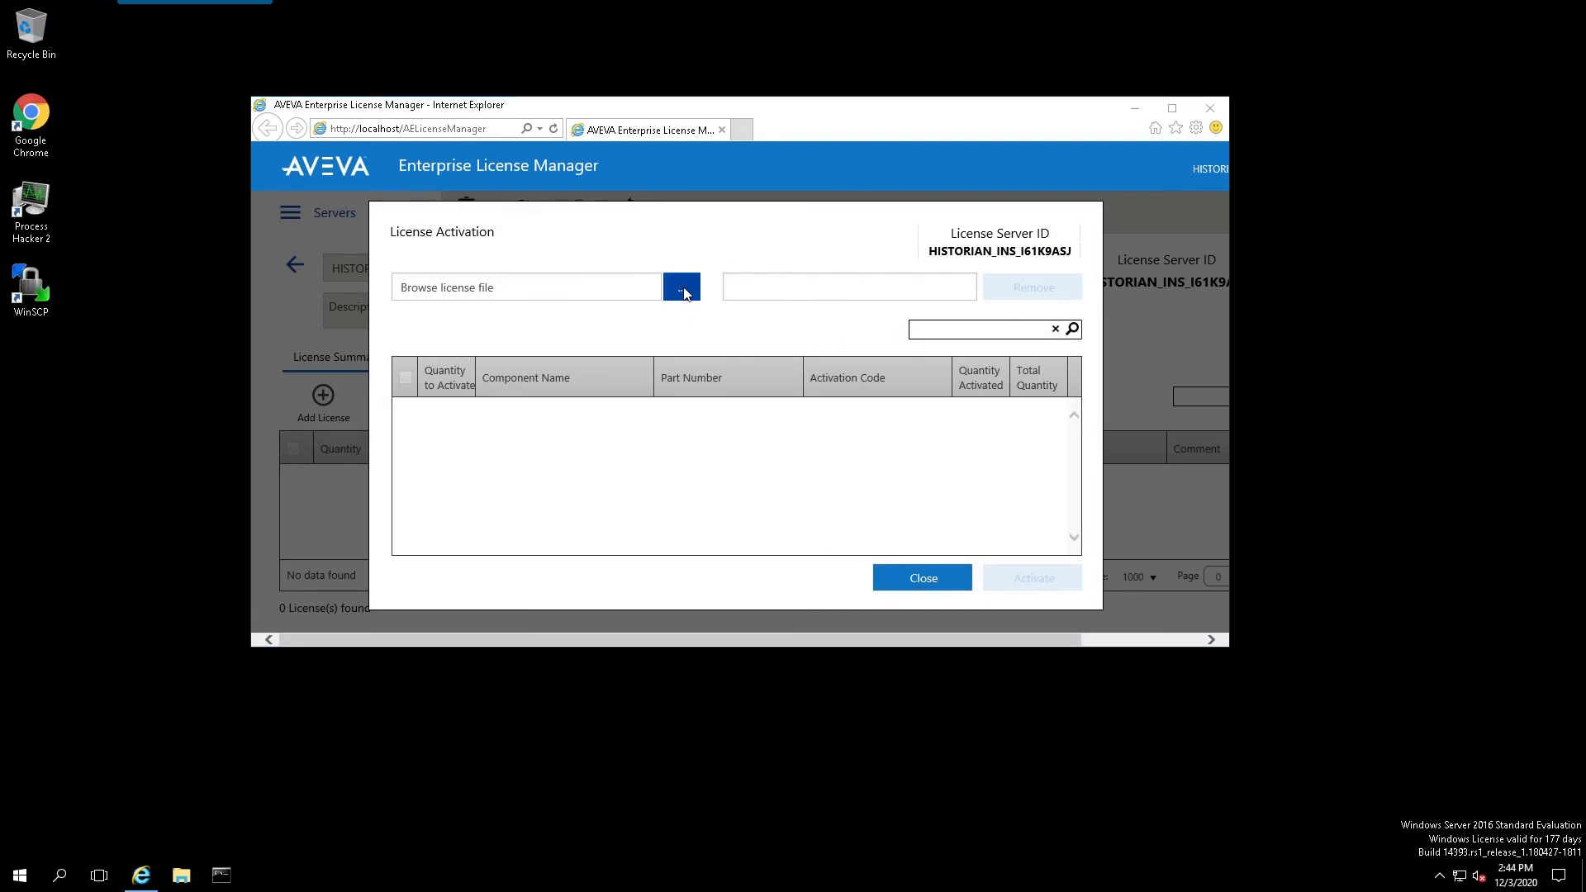
click(411, 235)
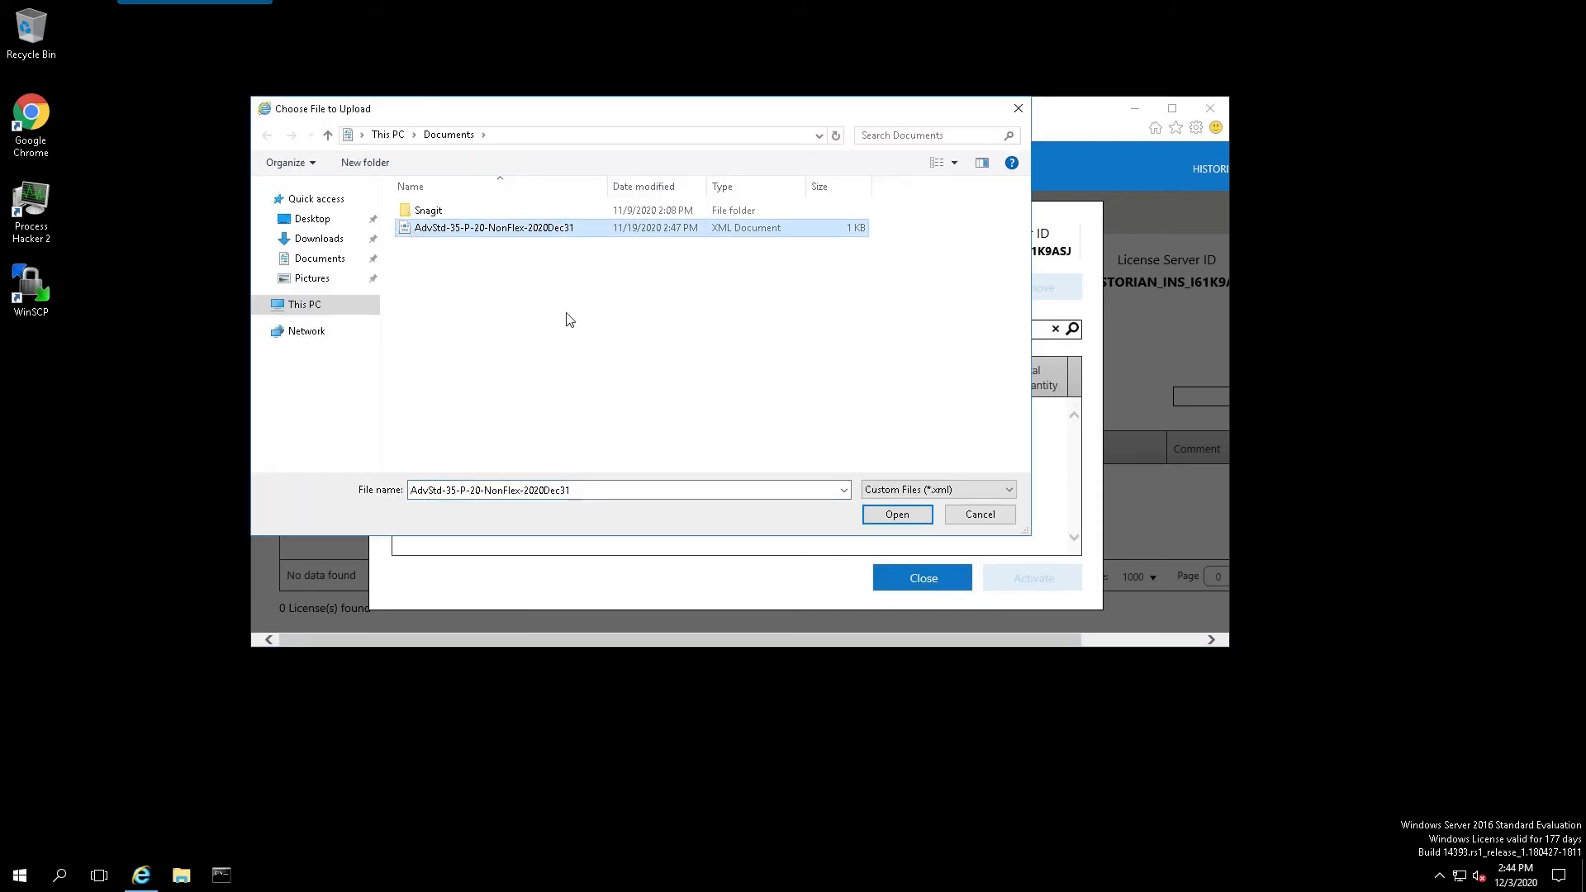
click(897, 515)
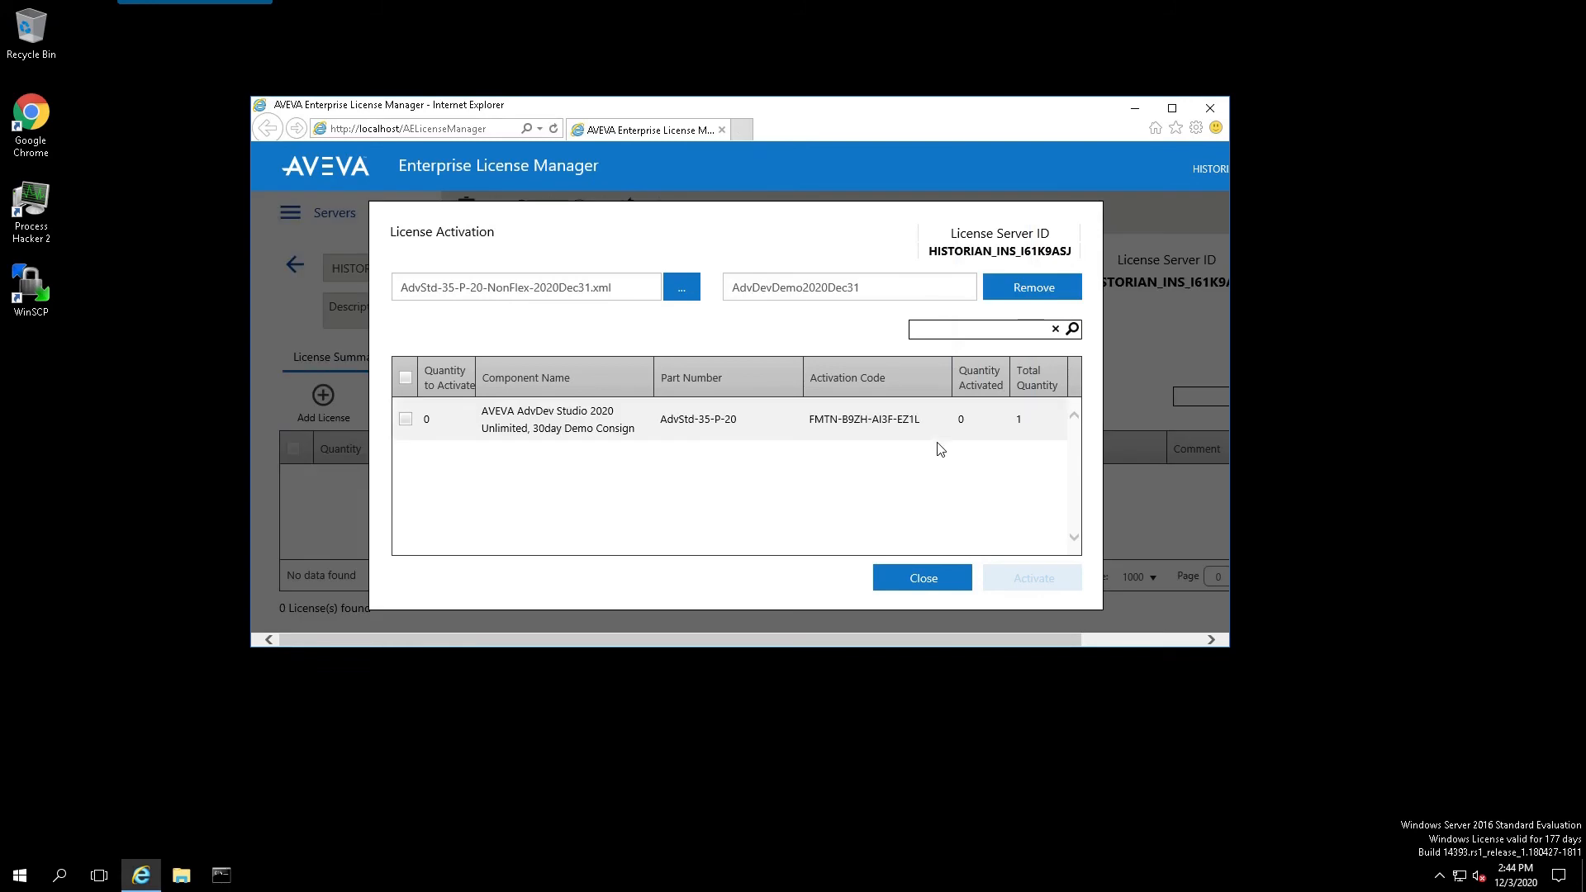
click(406, 378)
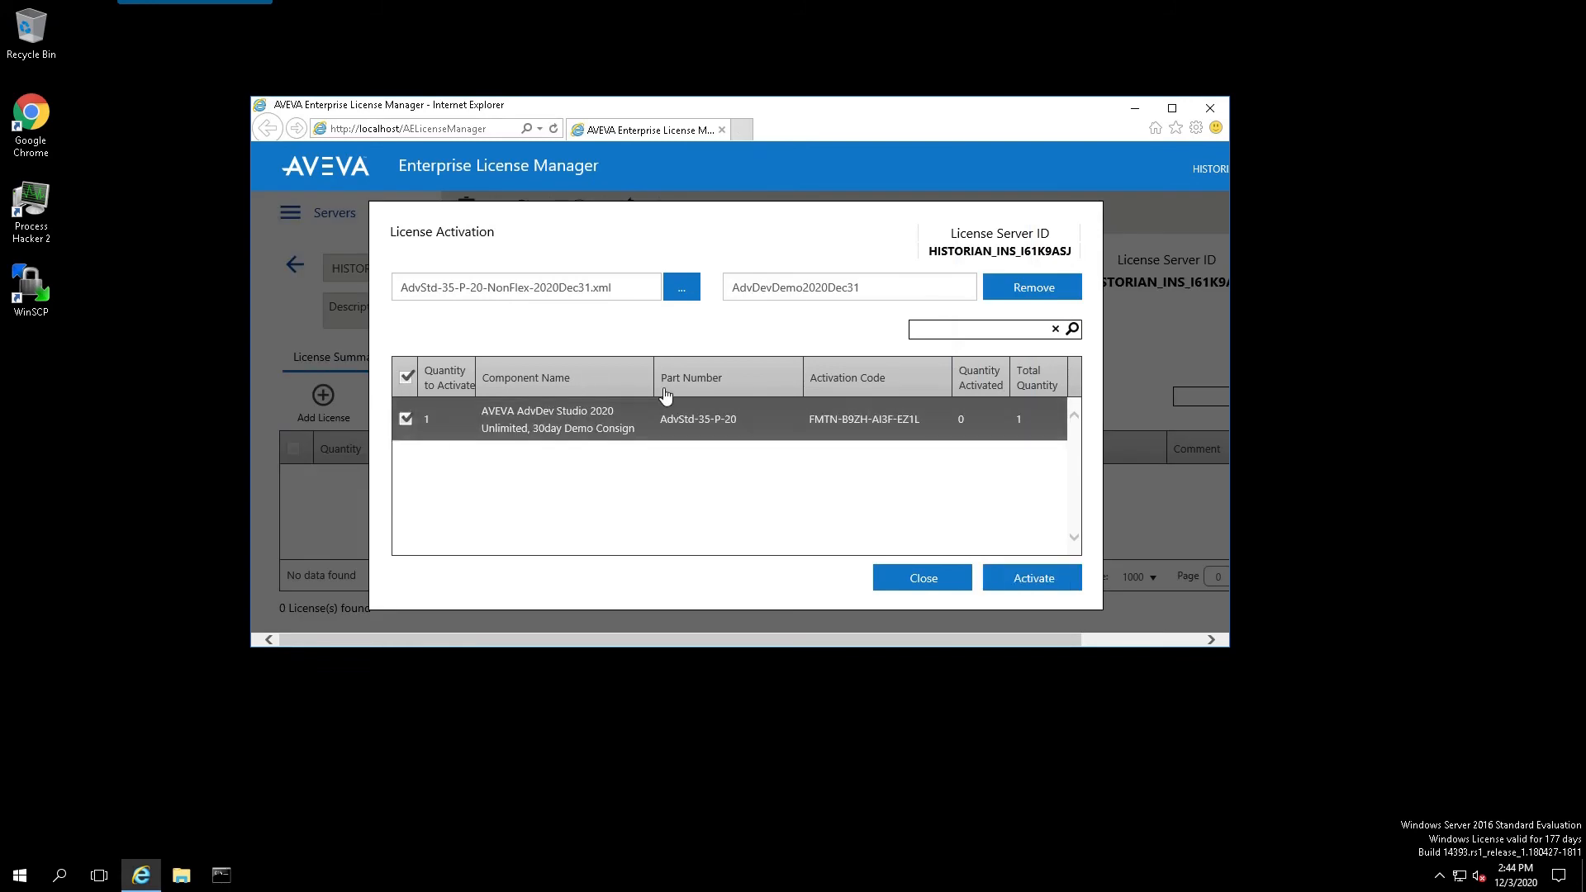
click(1030, 584)
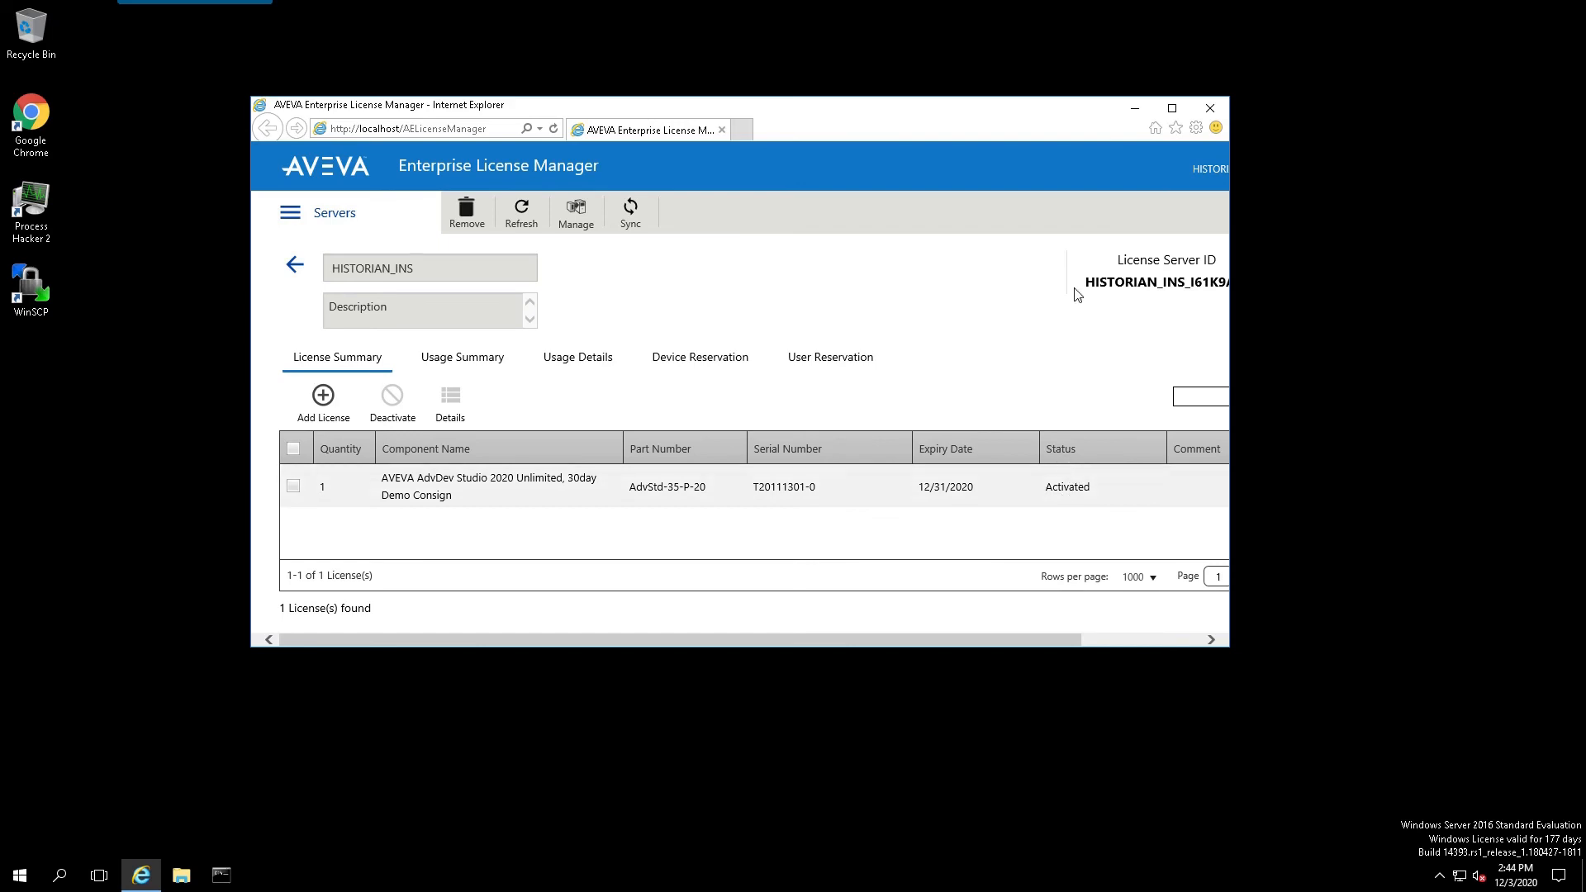
Minimize the license manager and open the AVEVA Historian Administration console in a maximized window
click(1134, 110)
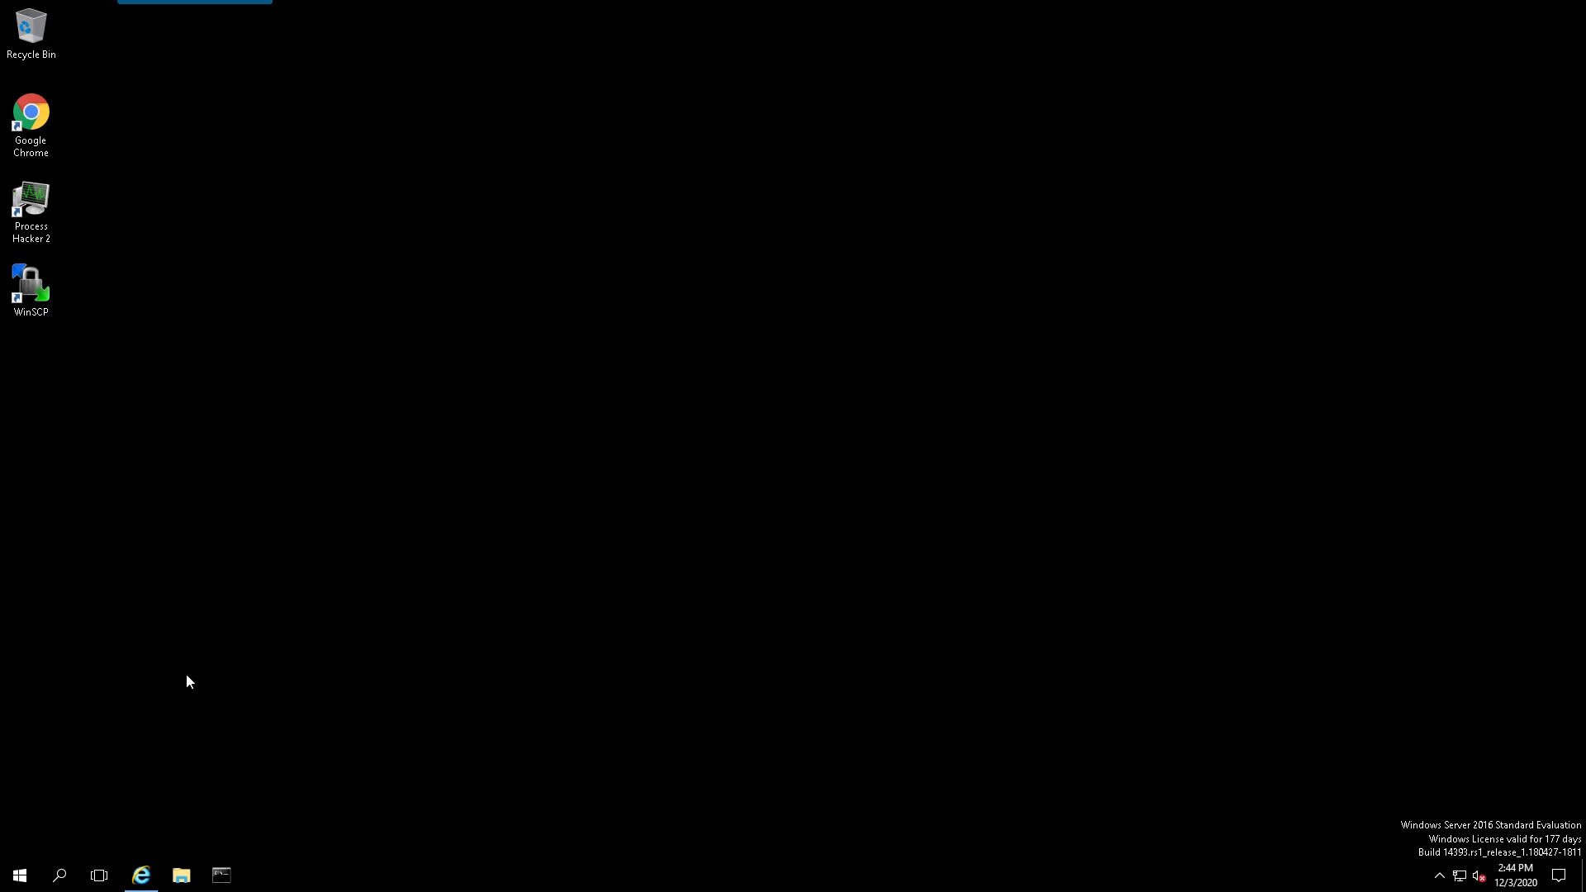
click(22, 875)
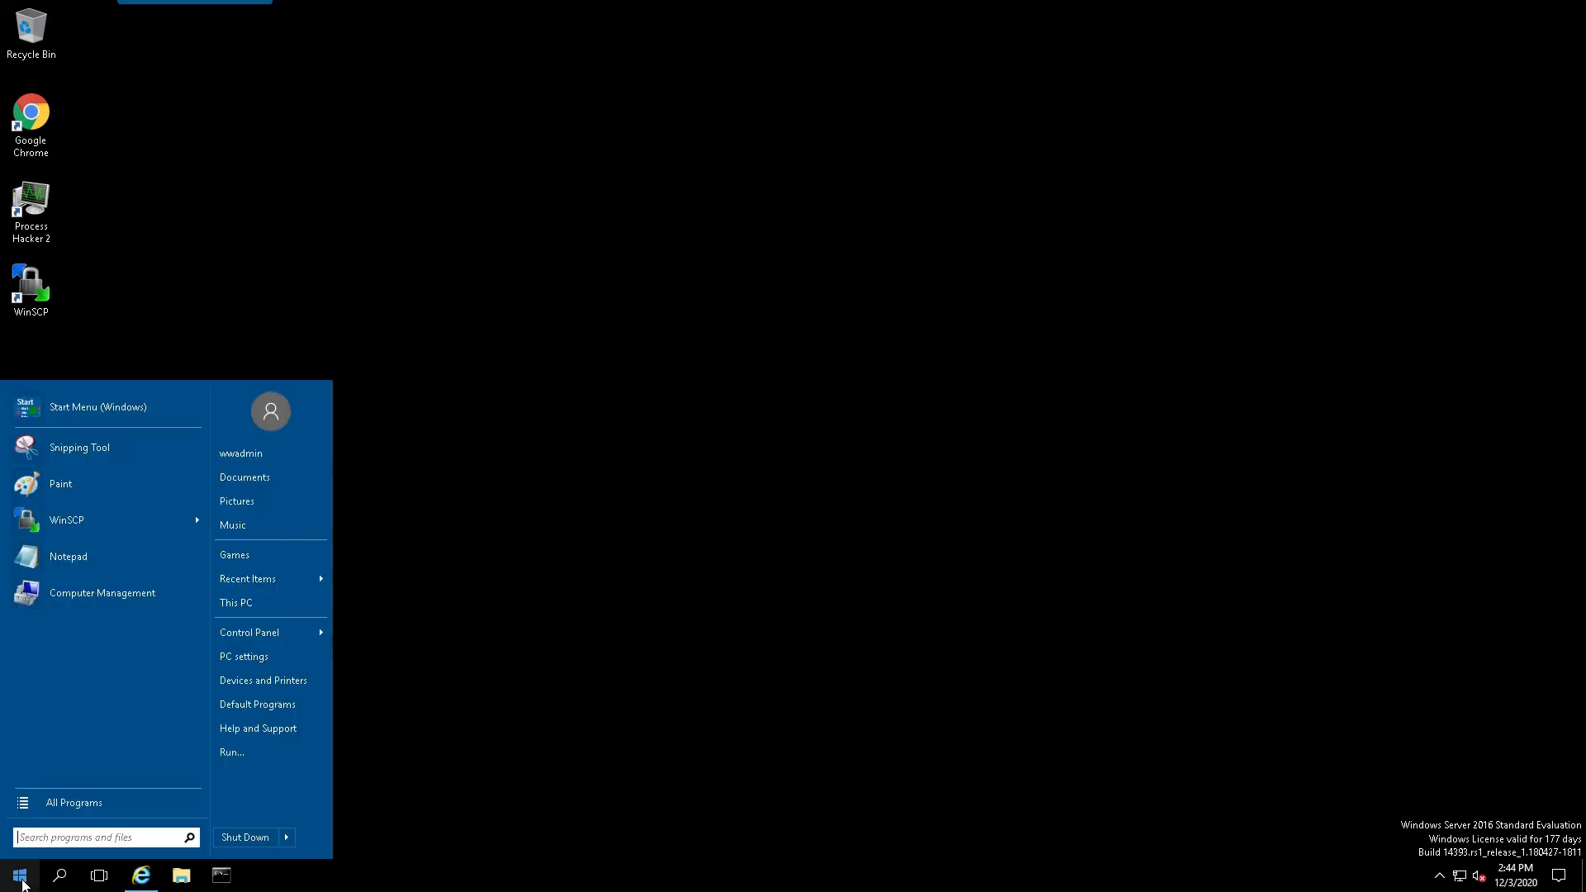
click(31, 801)
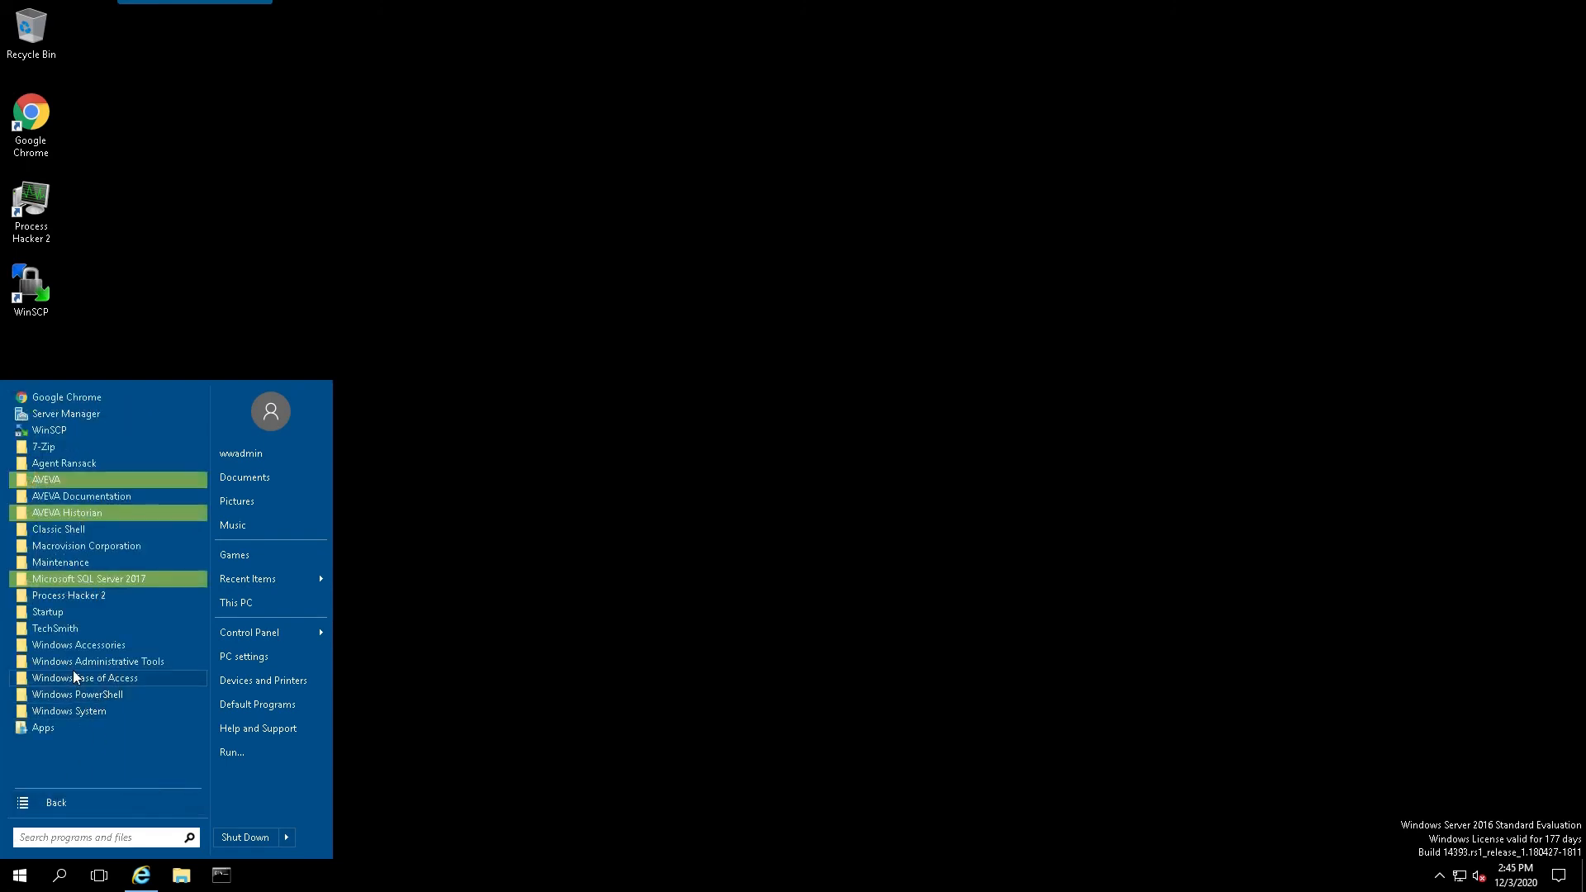
click(58, 513)
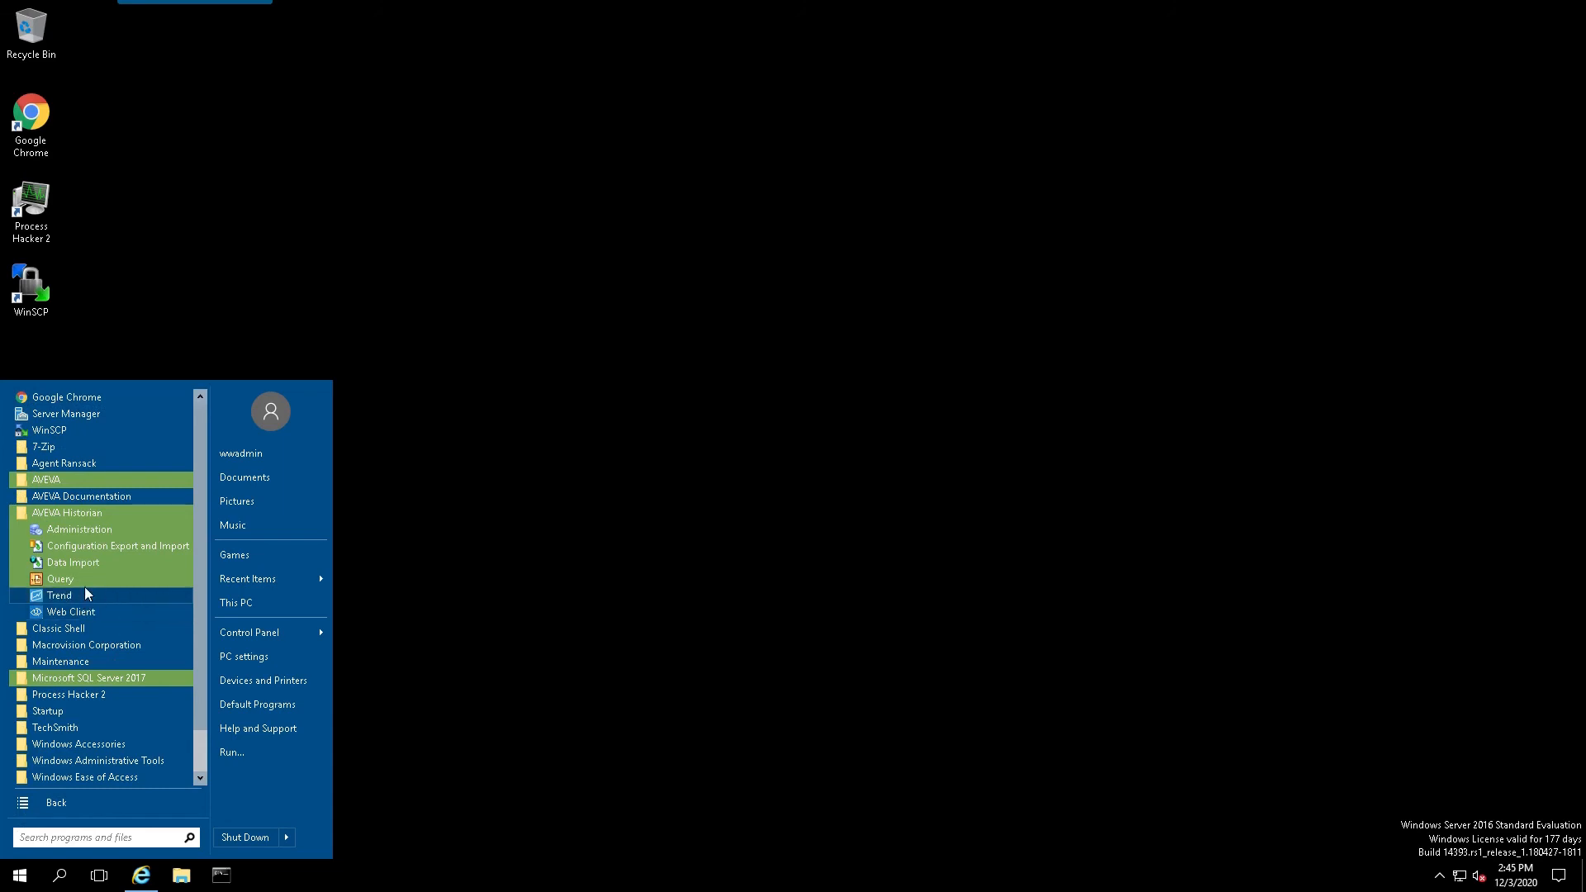
click(79, 529)
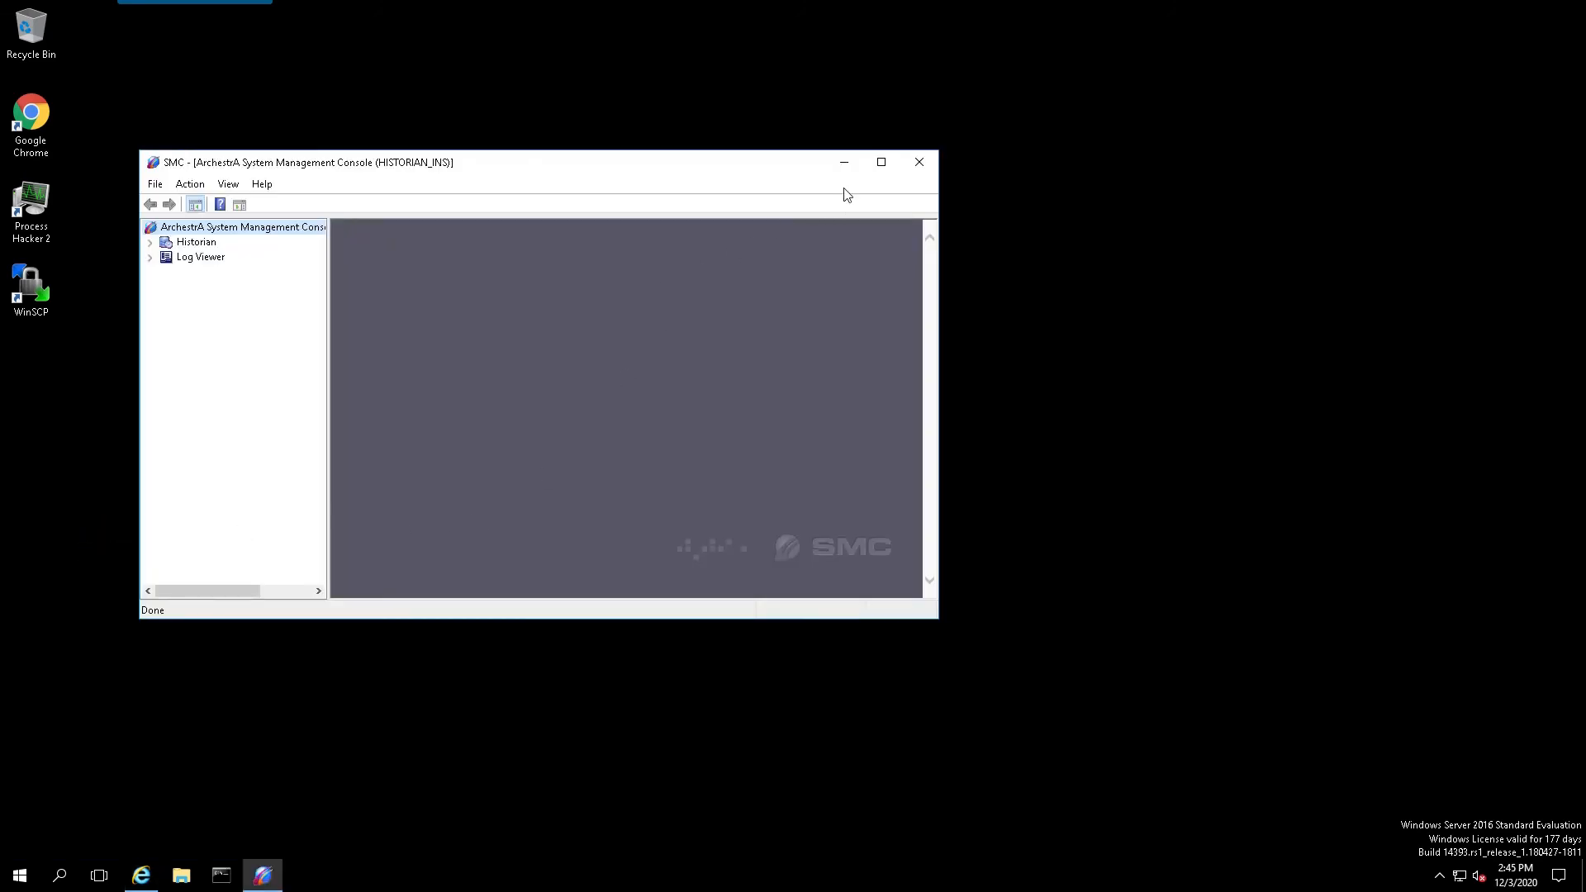
click(881, 162)
Expand the Historian tree down to the HISTORIAN_INS Management Console, widening the tree and viewing the Configuration Editor summary
click(10, 86)
click(28, 102)
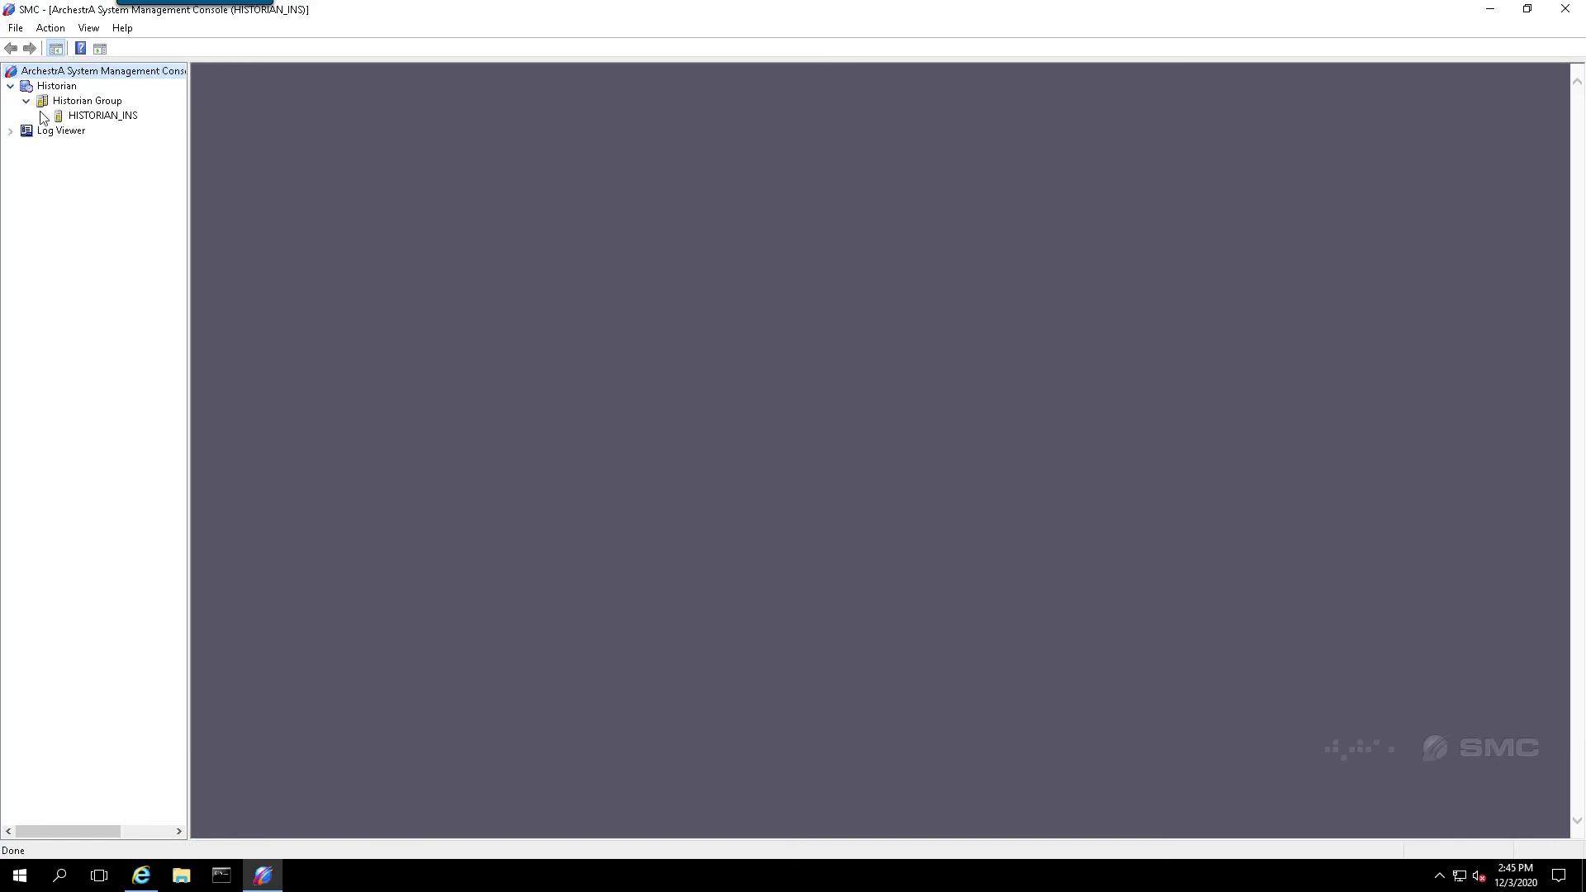
click(42, 117)
drag(189, 197, 366, 197)
click(108, 131)
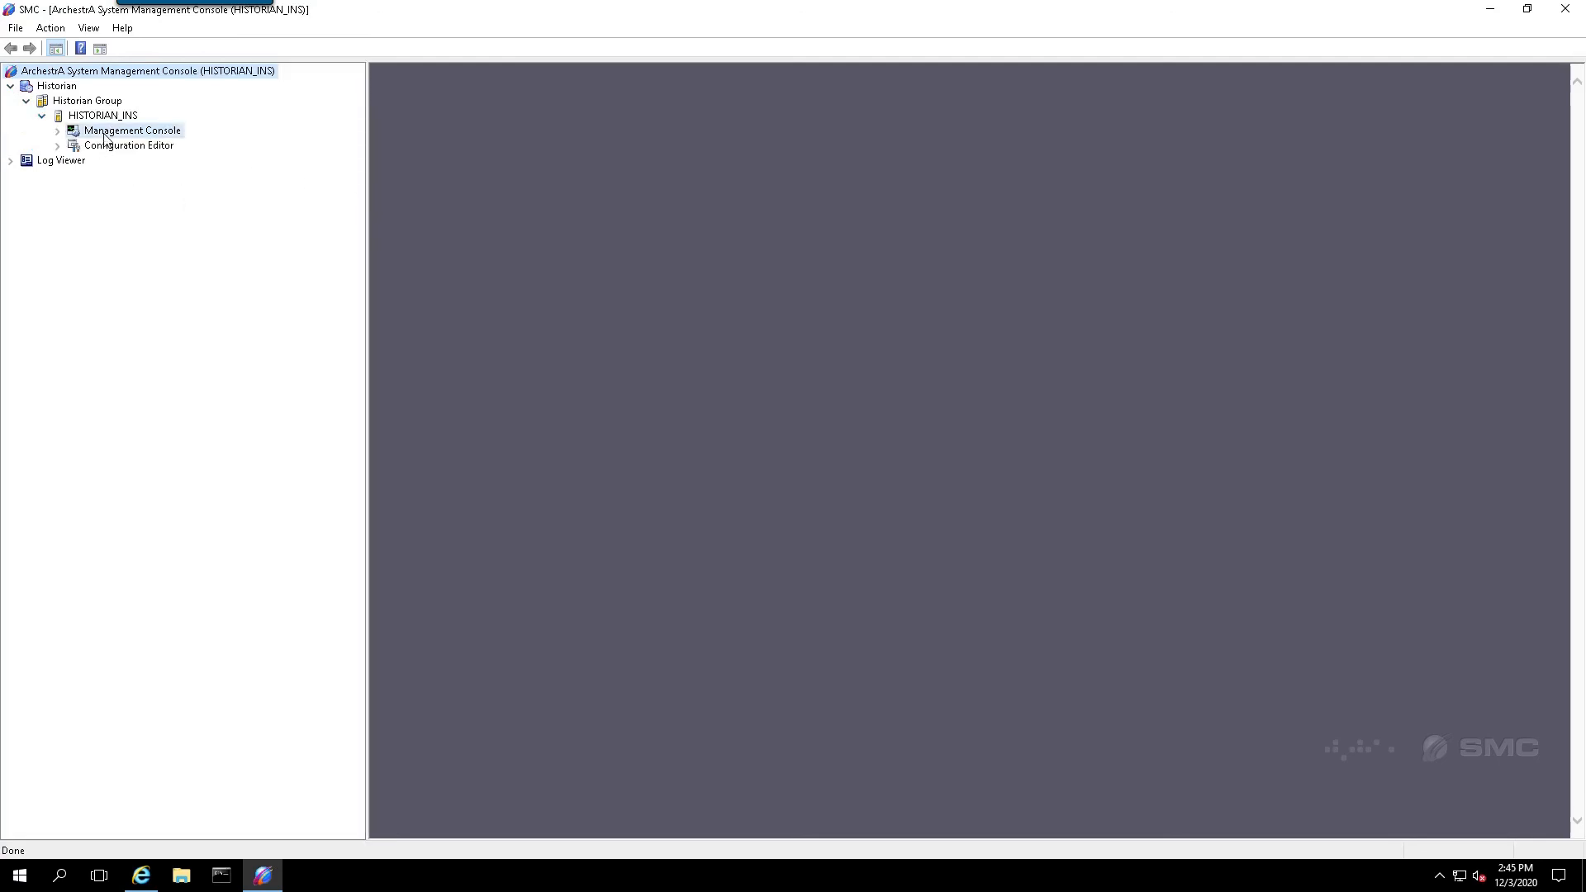
key(Down)
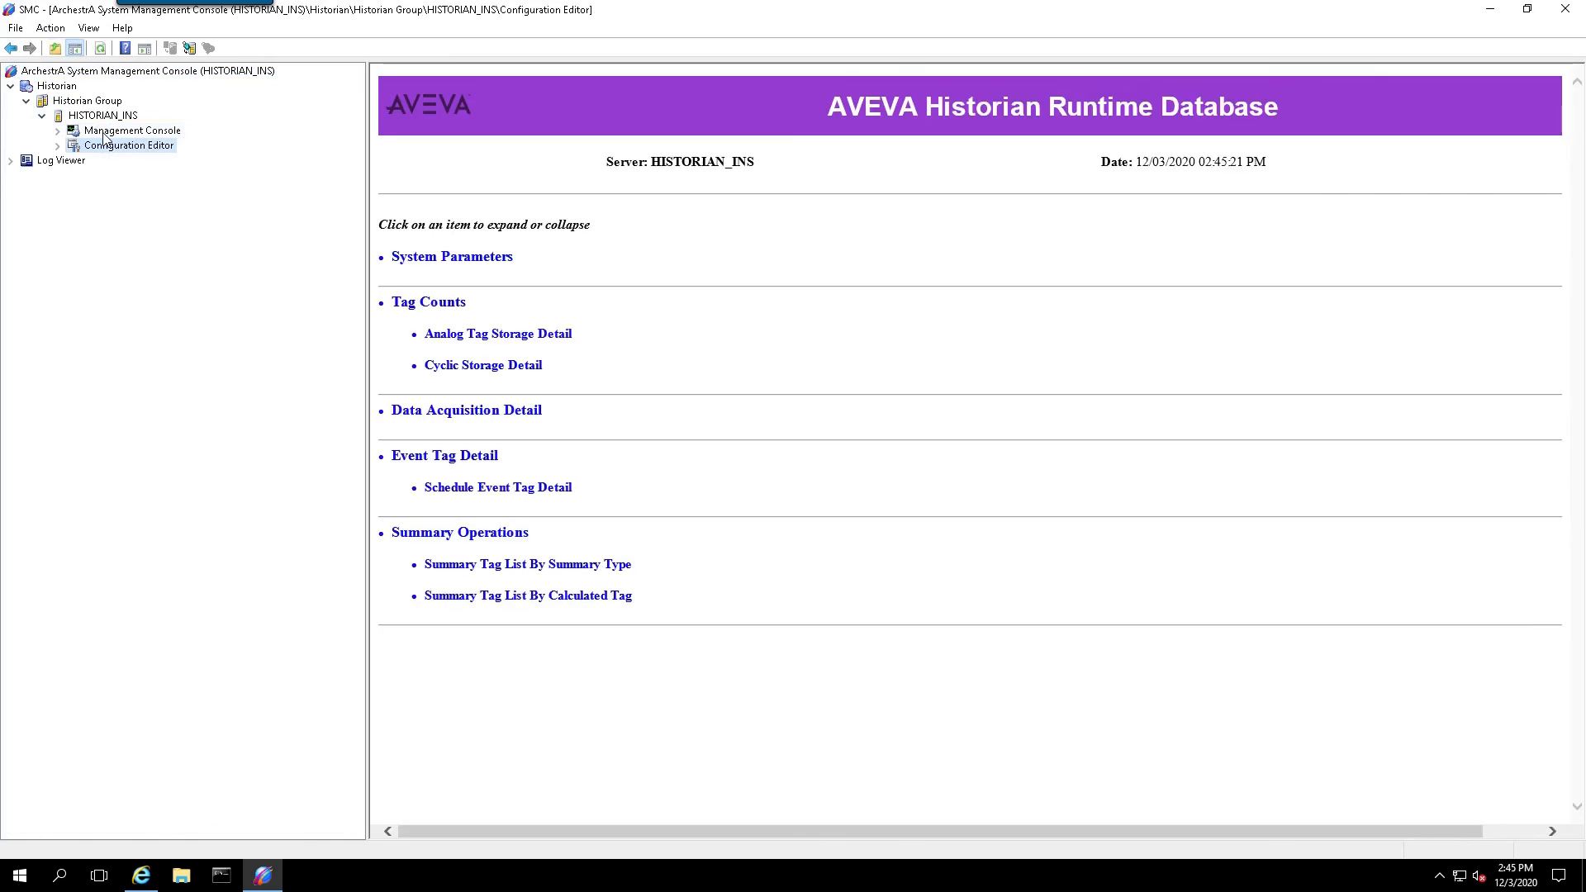
click(57, 131)
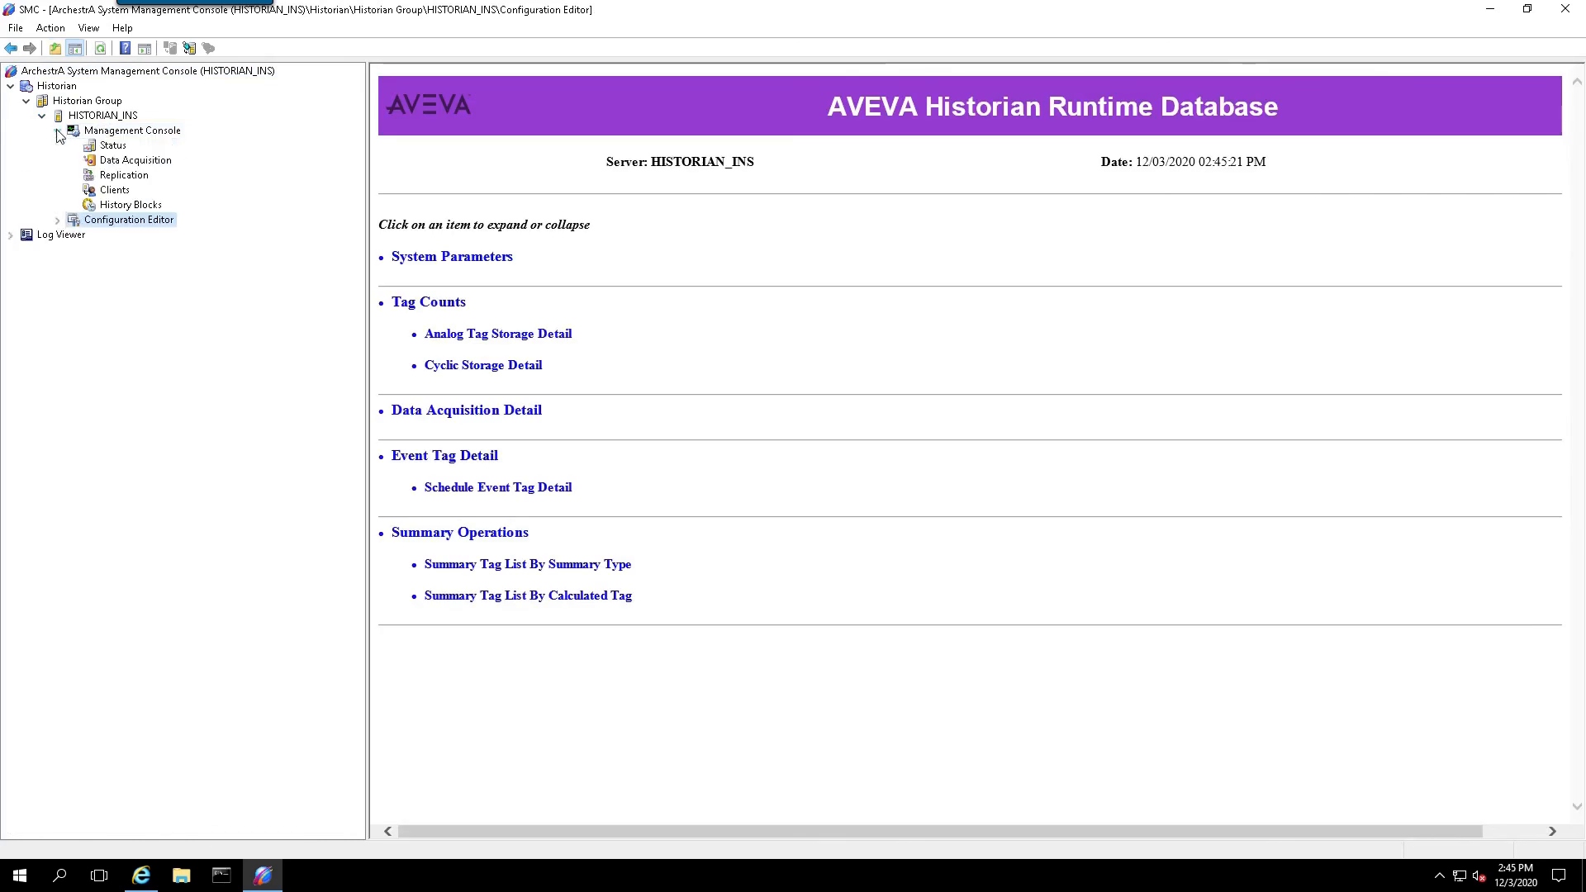
Show the Historian status with a widened item list and check the warnings and license status
click(113, 147)
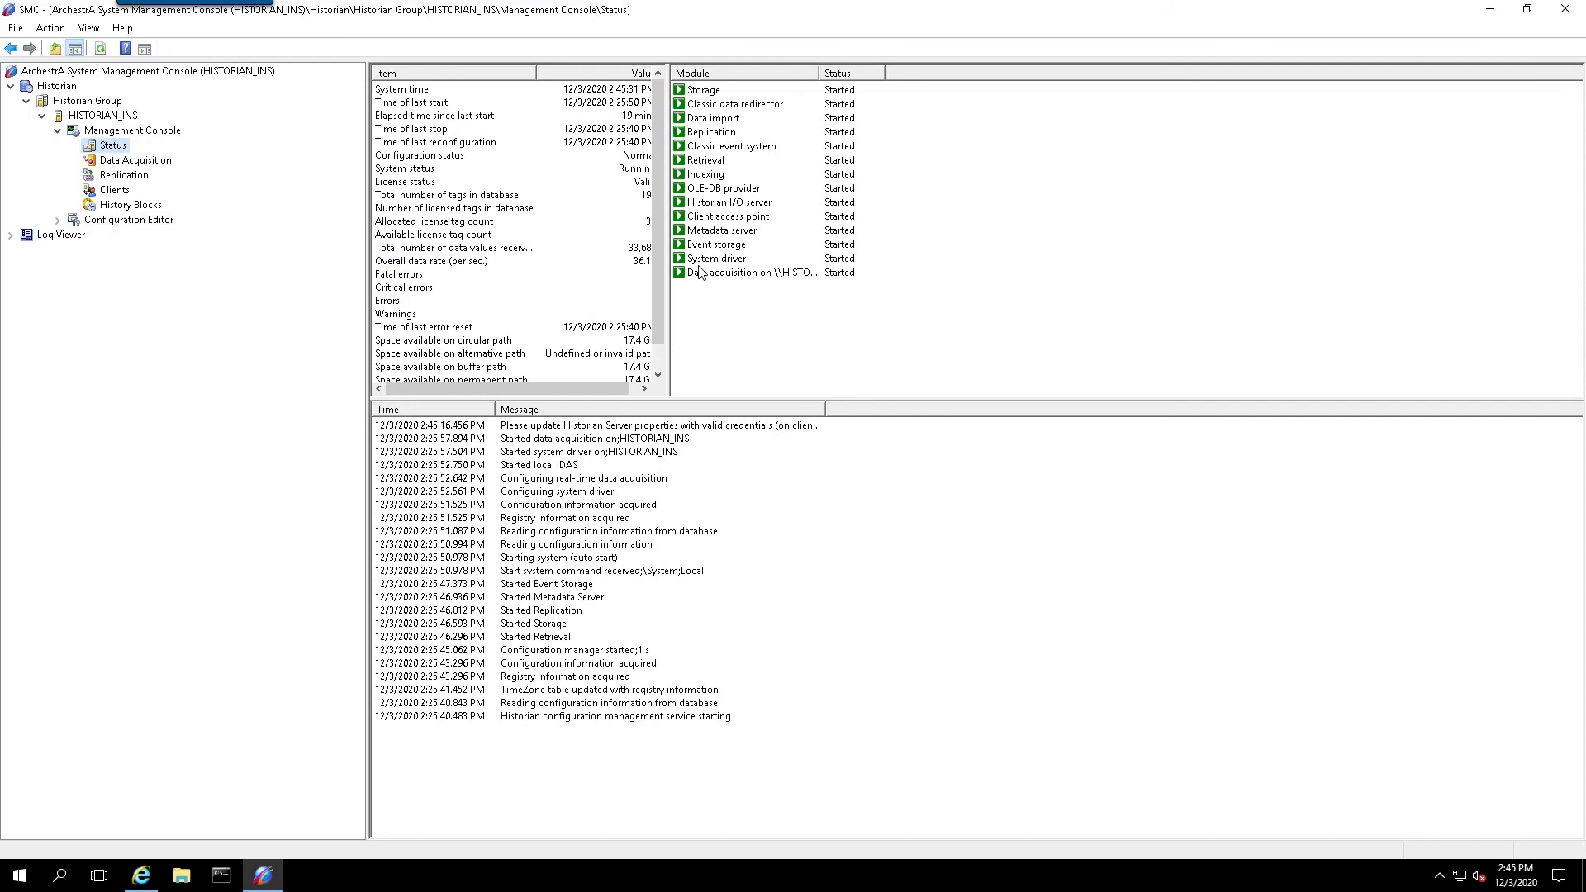
drag(667, 281, 870, 275)
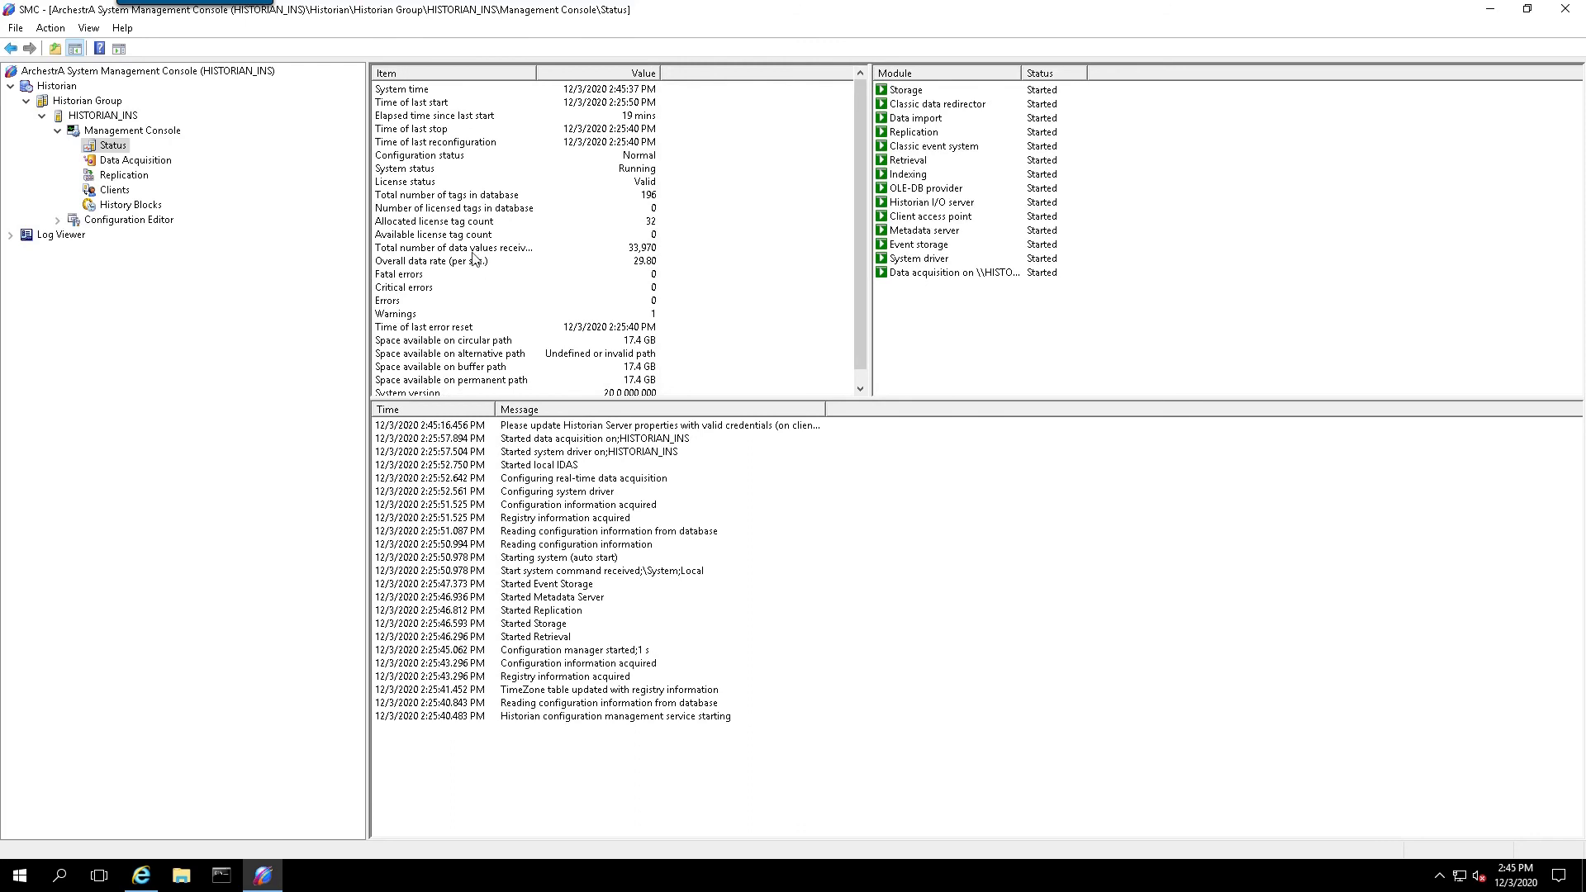
click(447, 318)
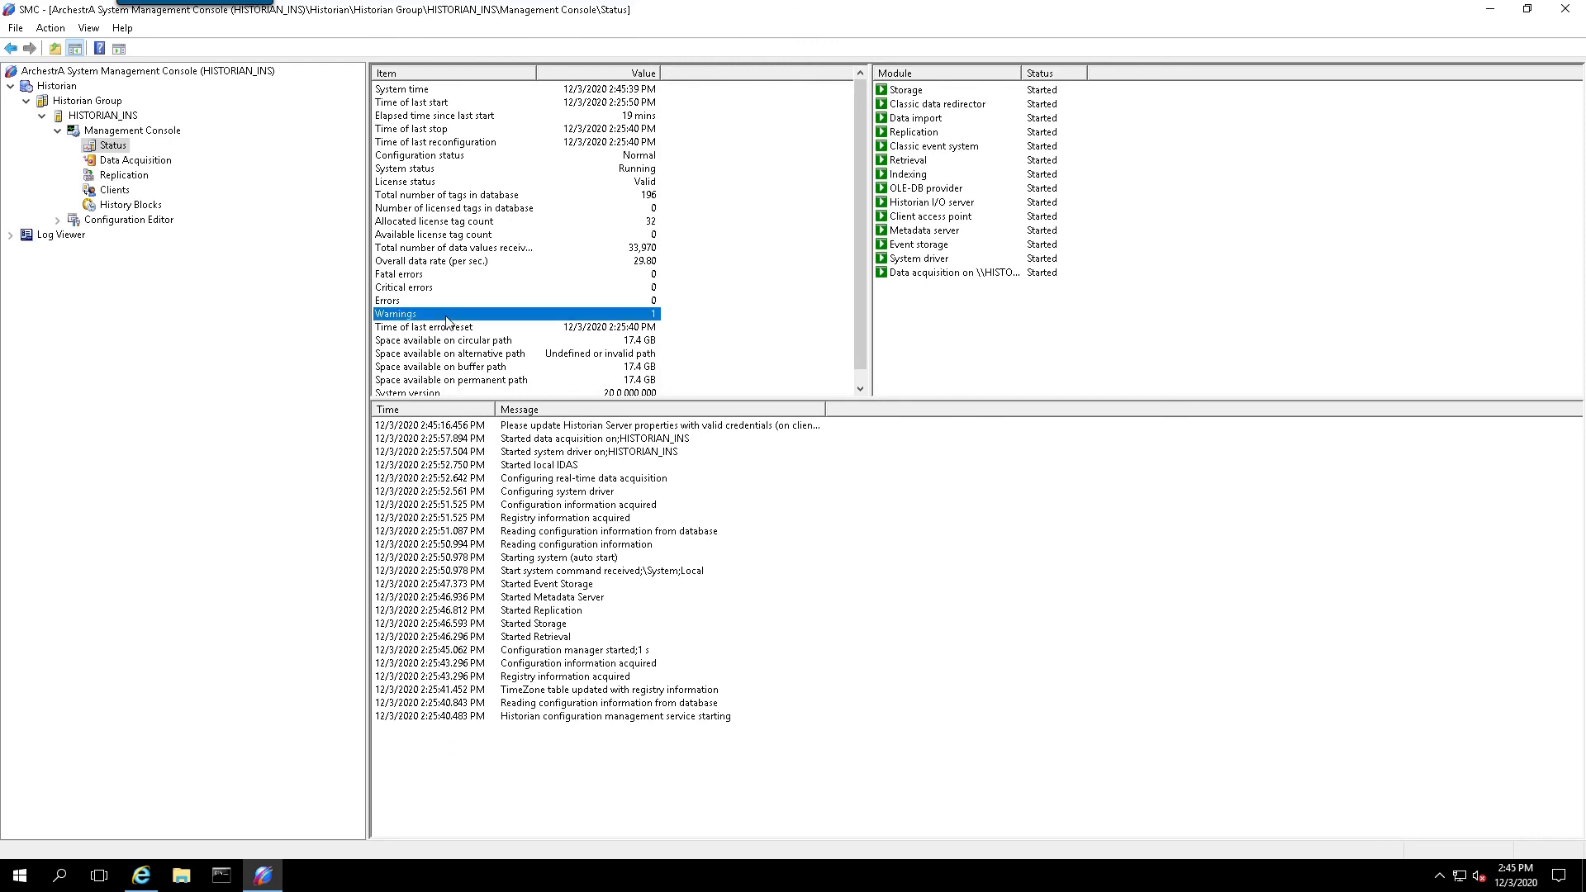
click(479, 183)
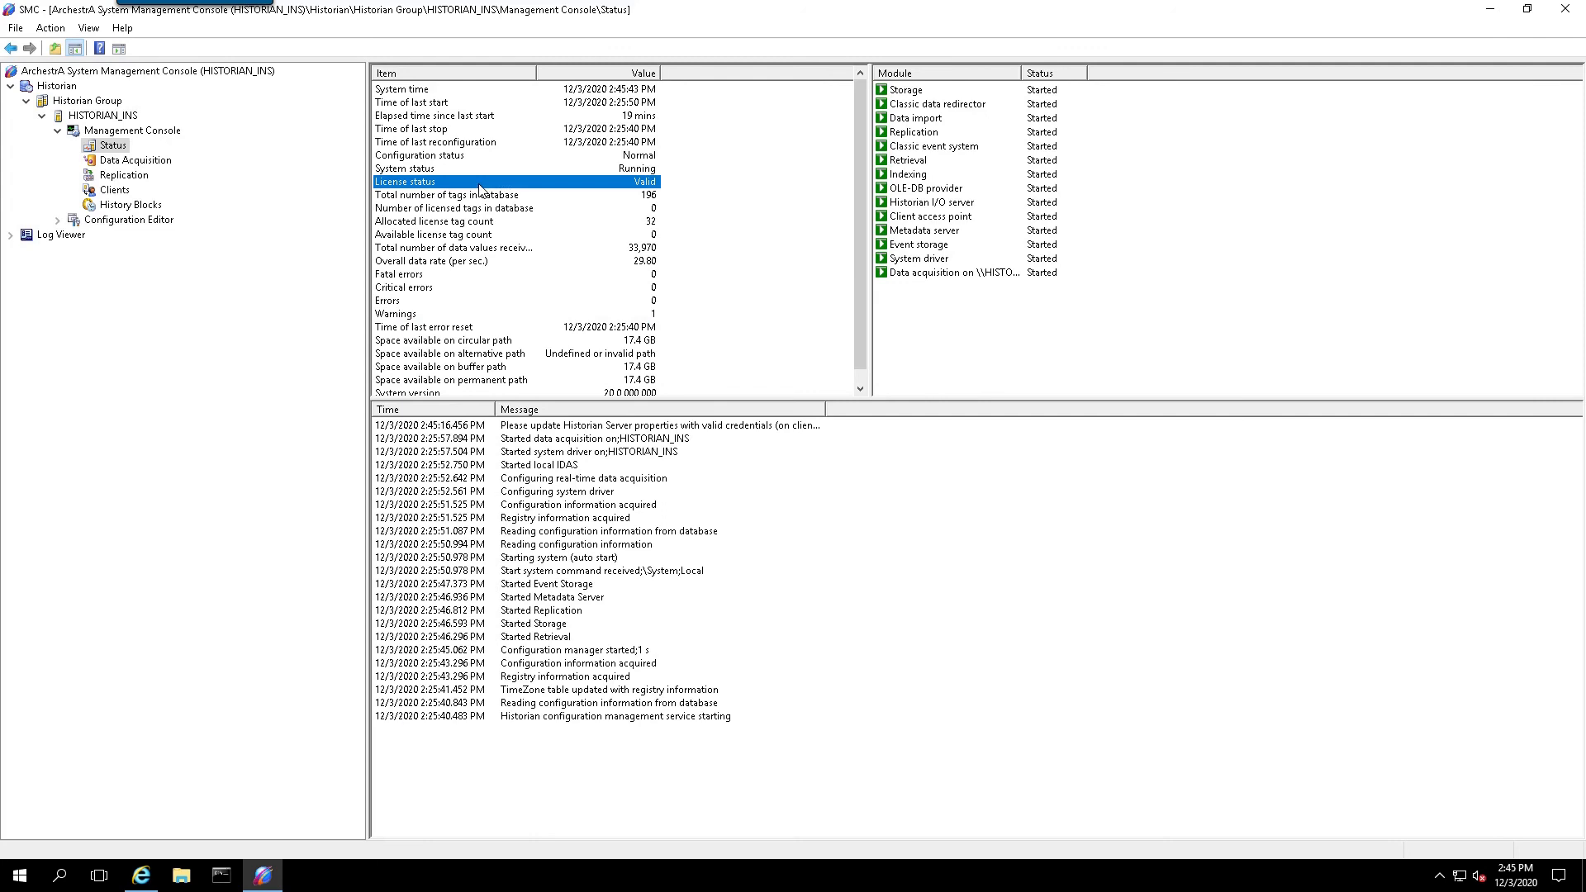